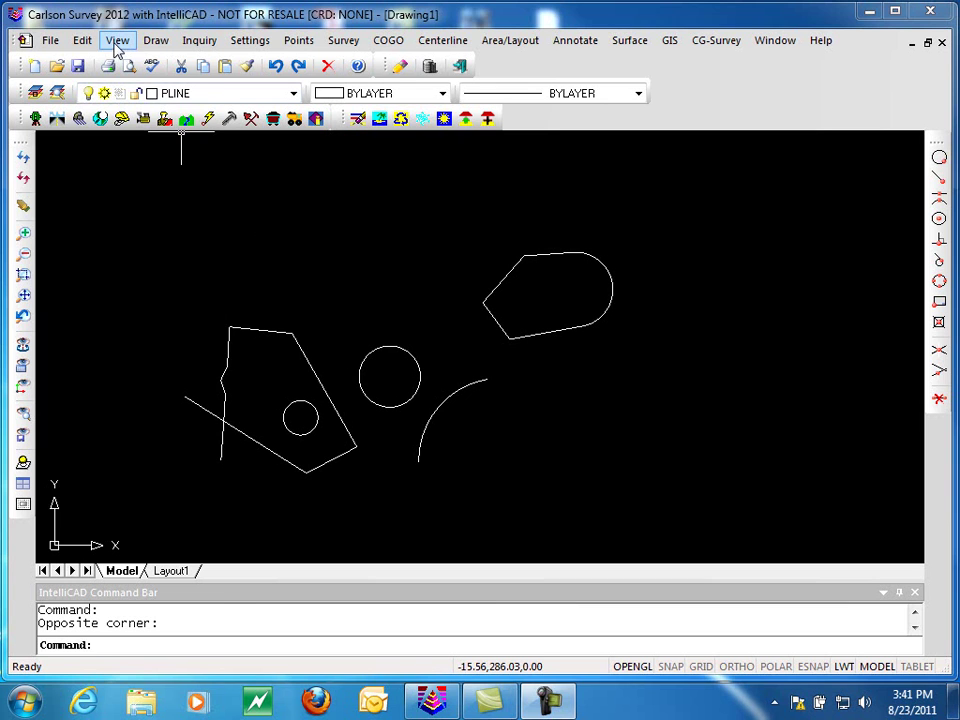
Go to Edit > Polyline Utilities > Edit Polyline to reach Add Intersection Points
left_click(81, 41)
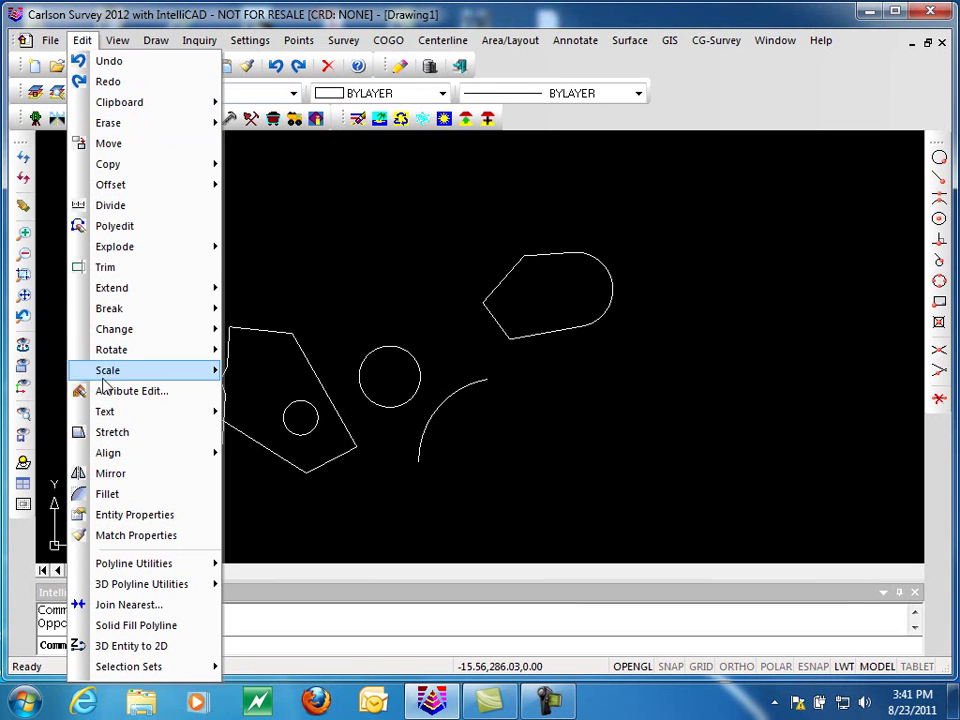
mouse_move(137, 567)
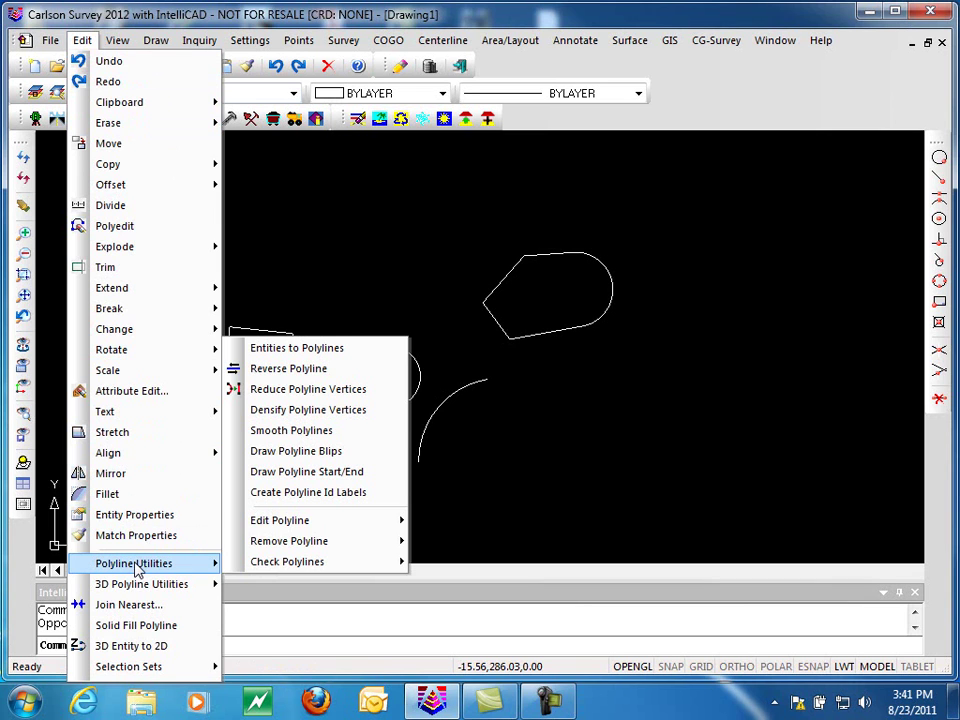
mouse_move(324, 525)
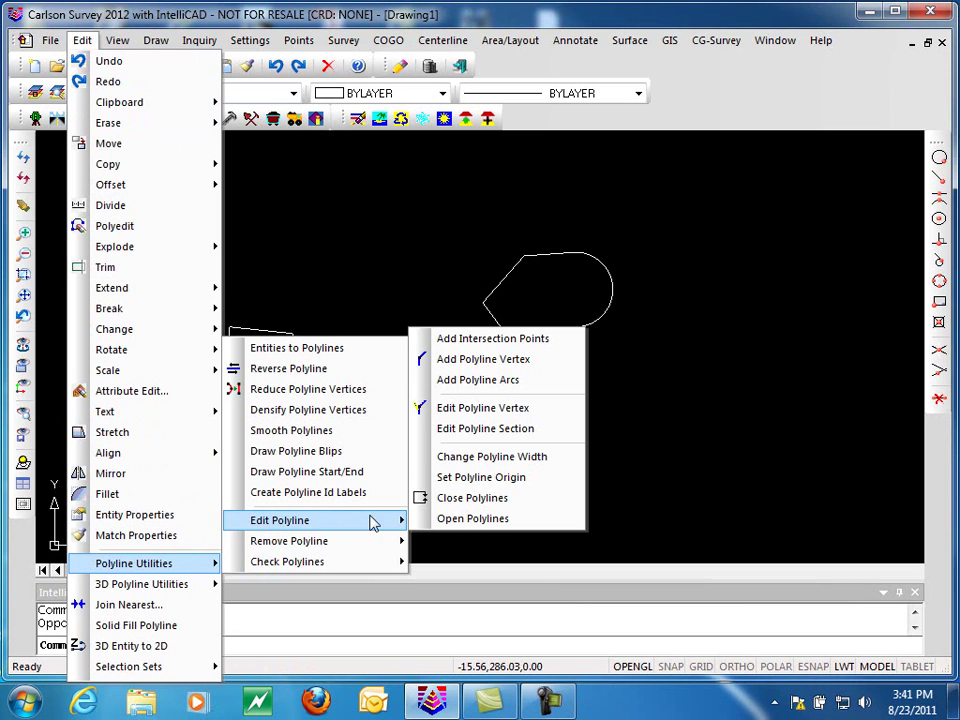
Add intersection points to the jagged left polyline and the diagonal line
left_click(510, 345)
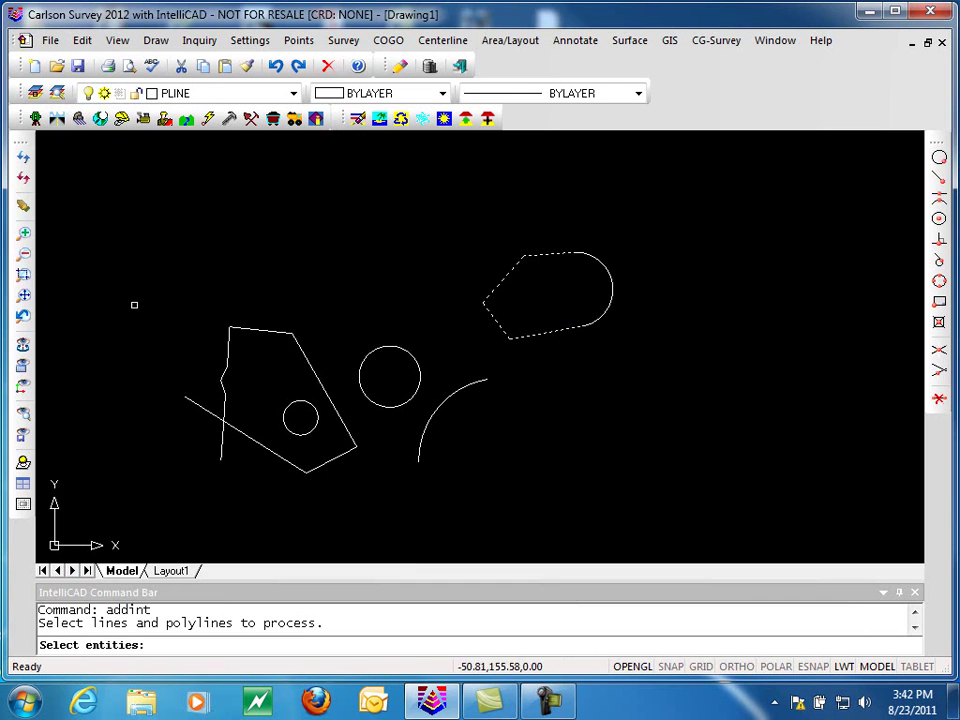
left_click(222, 410)
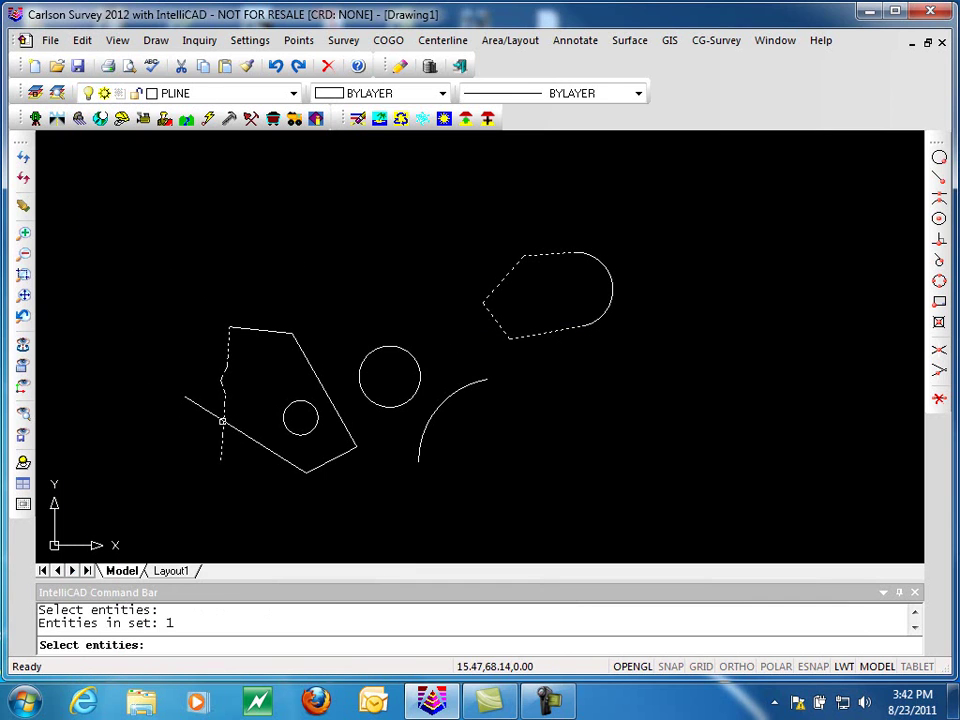
left_click(247, 439)
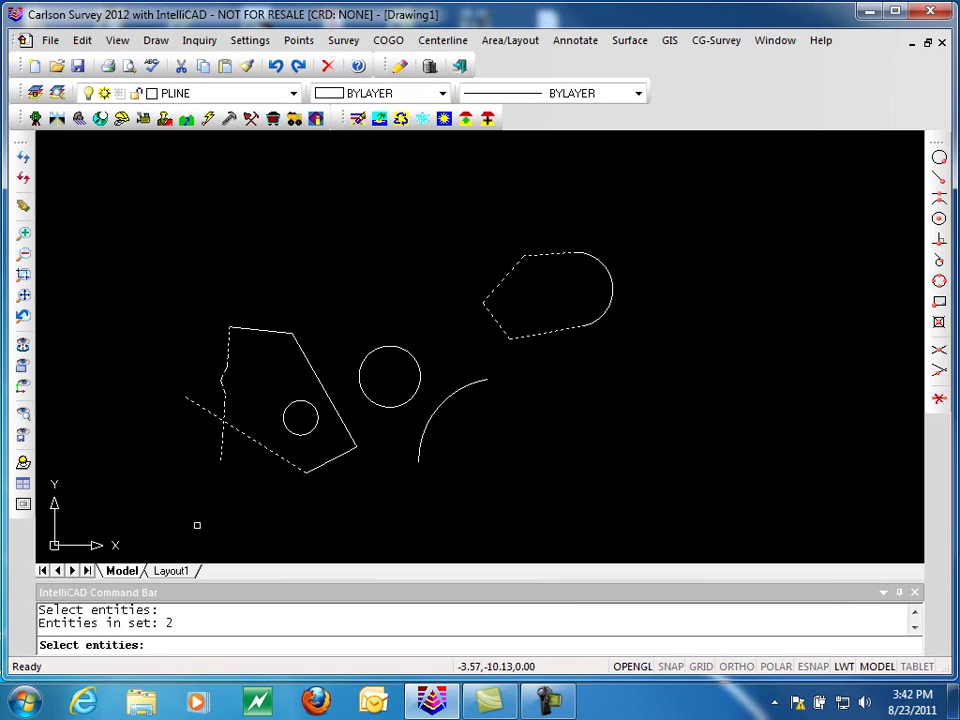
key("Return")
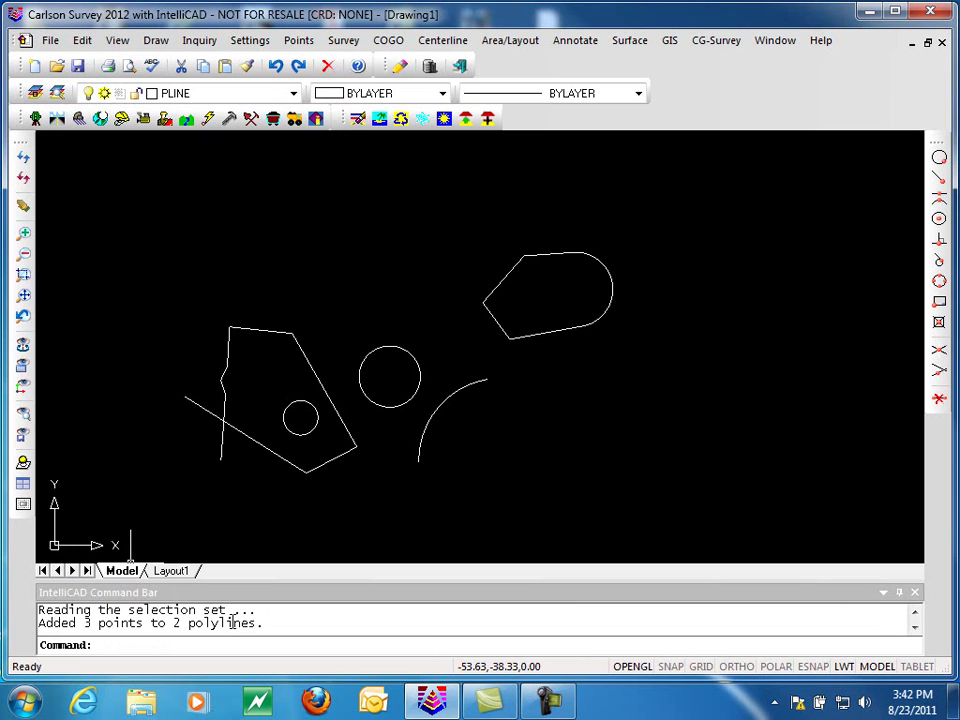
Select the diagonal line and jagged polyline to inspect their vertex grips, then clear the selection
left_click(236, 428)
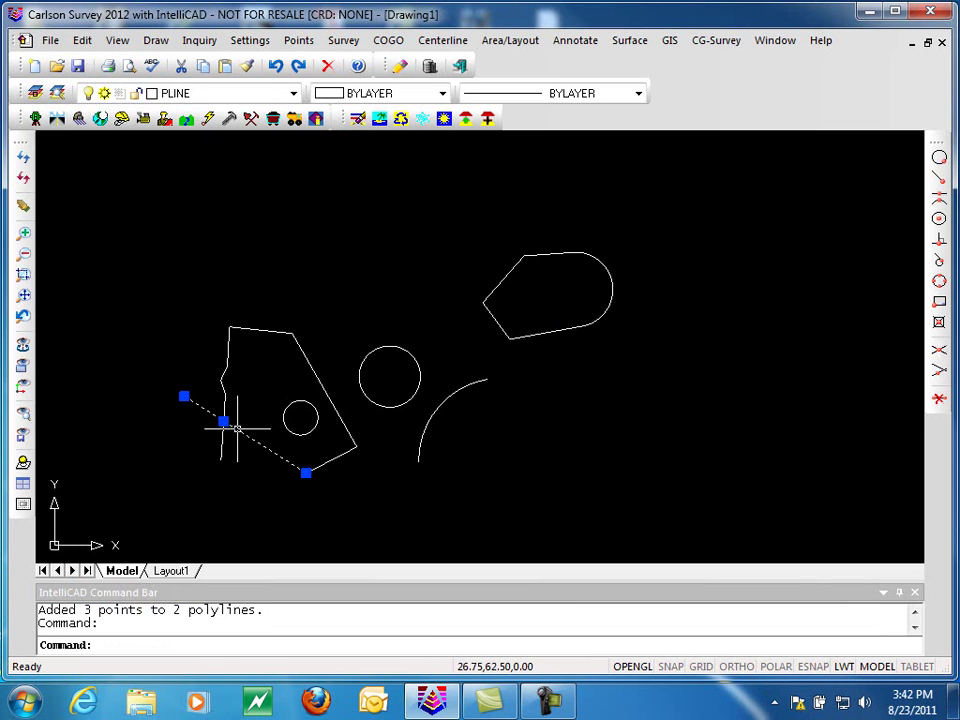
left_click(223, 415)
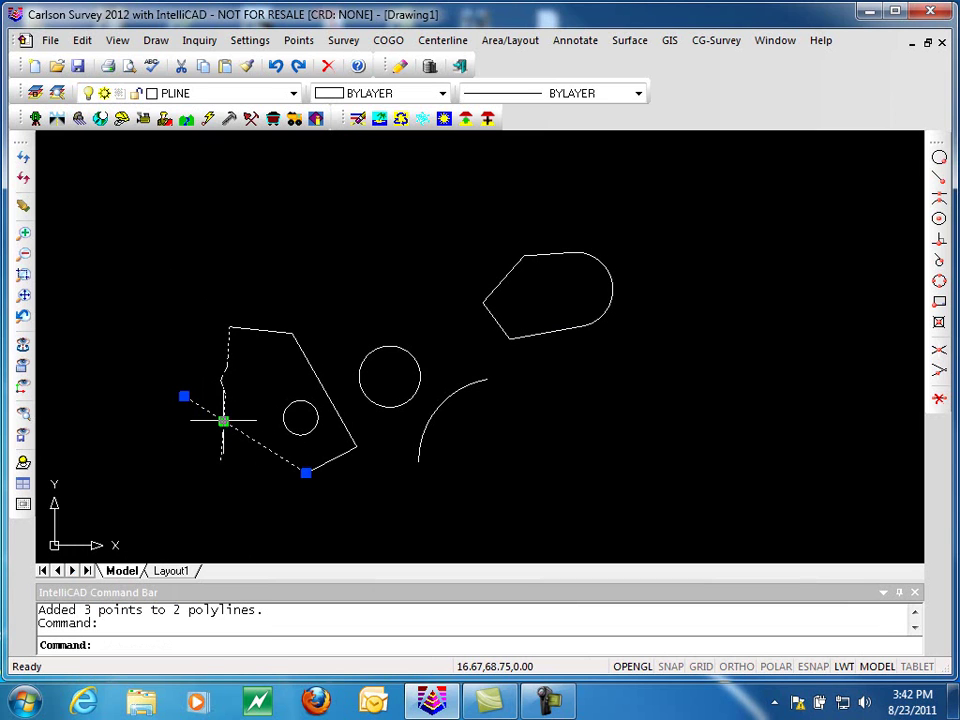
key("Escape")
key("Escape")
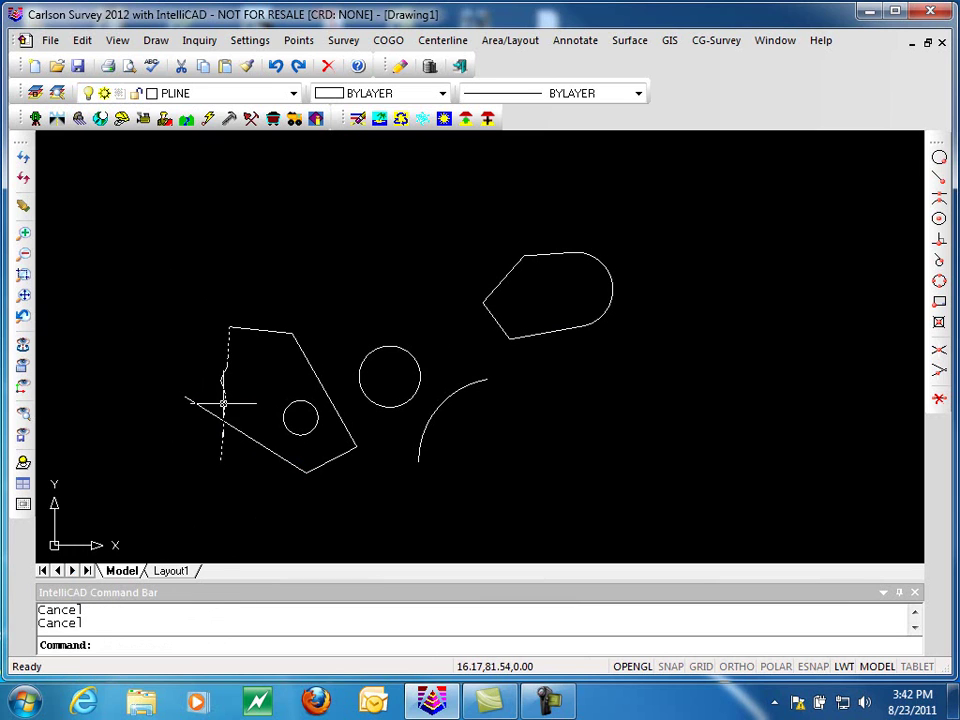
left_click(222, 405)
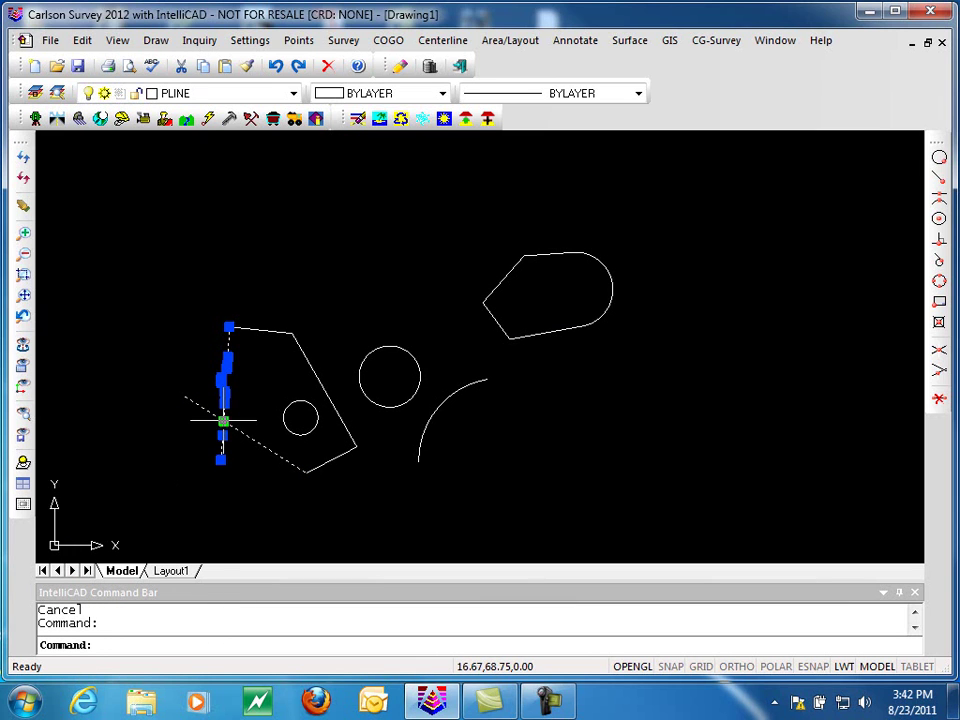
key("Escape")
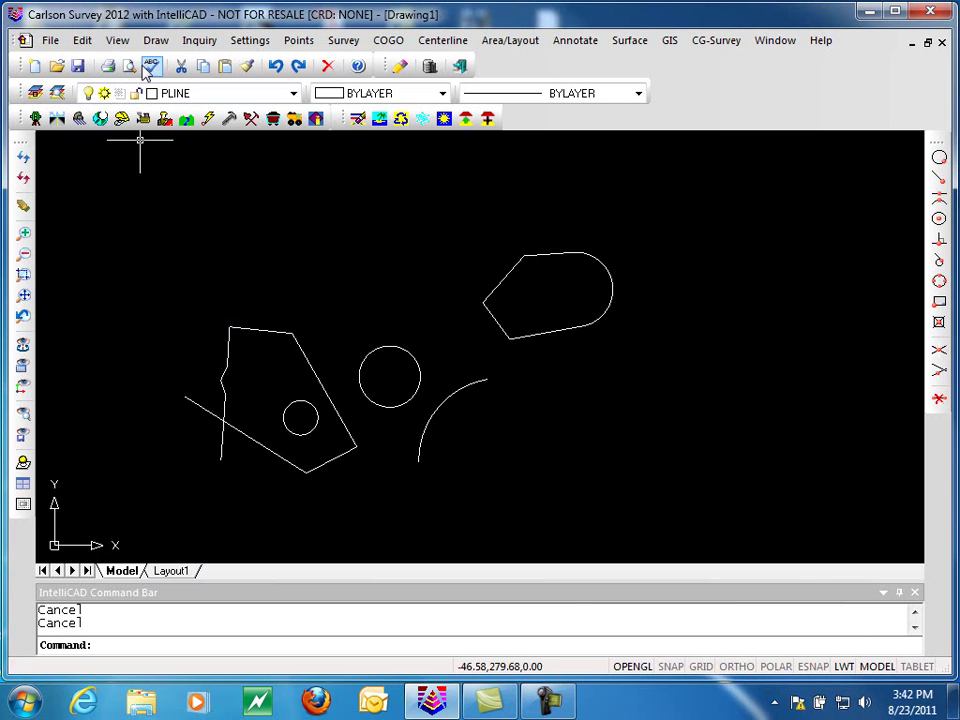
Start Add Polyline Vertex on the jagged left polyline
left_click(82, 40)
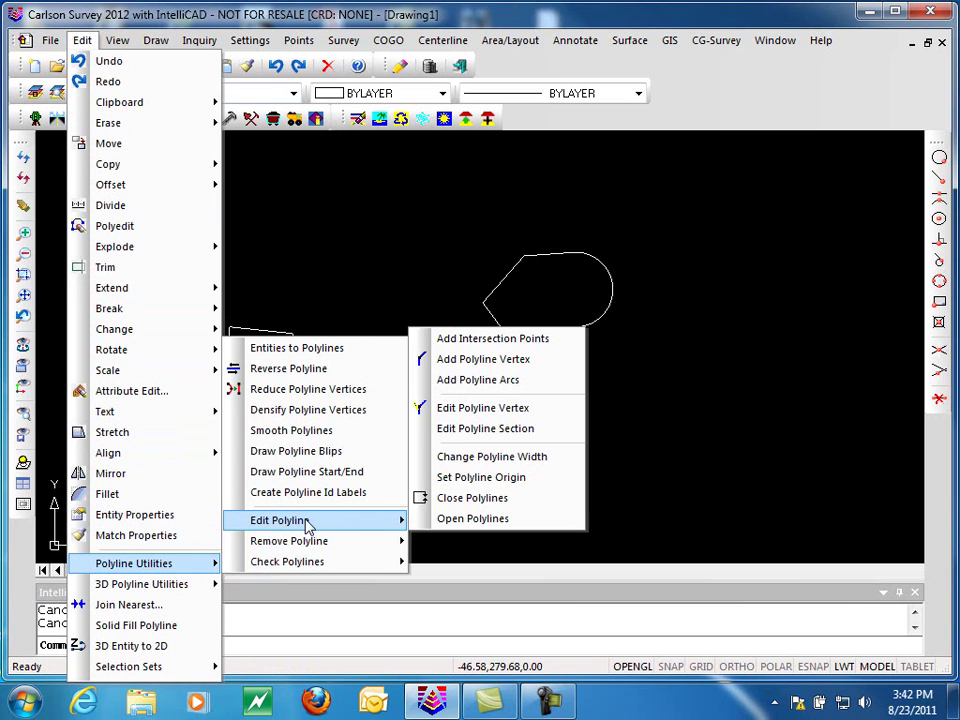
left_click(515, 362)
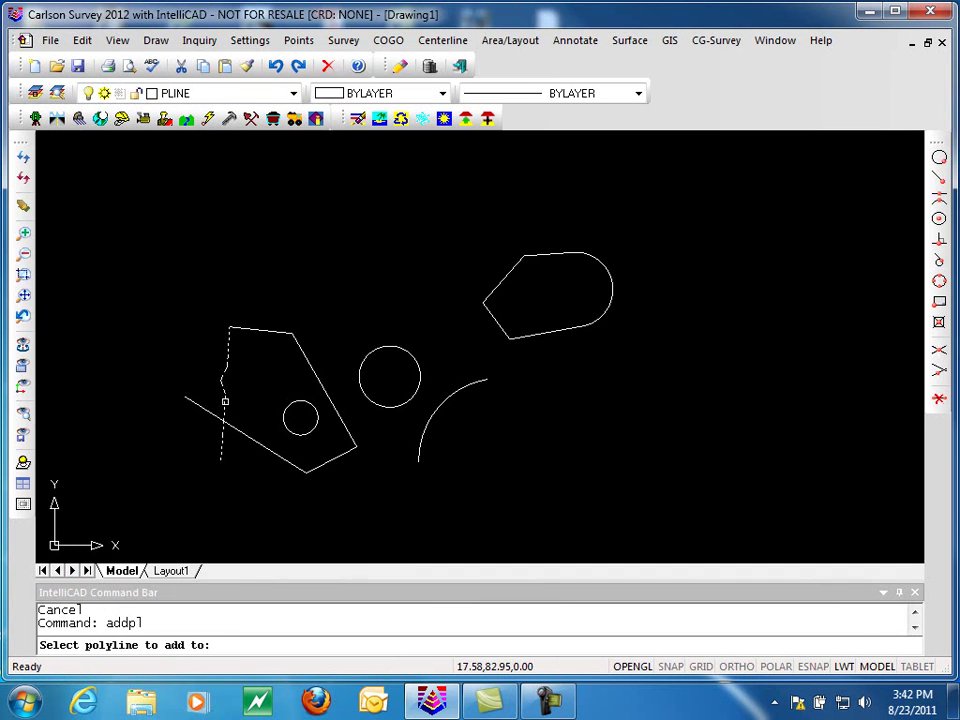
left_click(225, 400)
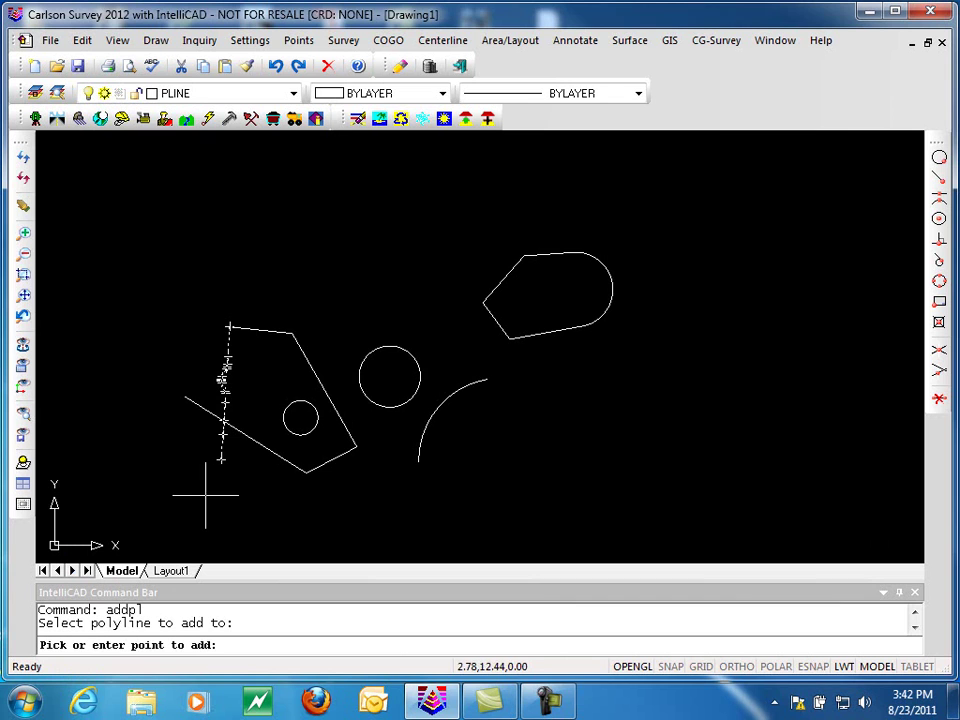
Place four new vertices along the jagged polyline to make it zig-zag, then finish
scroll(206, 487, "up", 2)
scroll(206, 487, "up", 2)
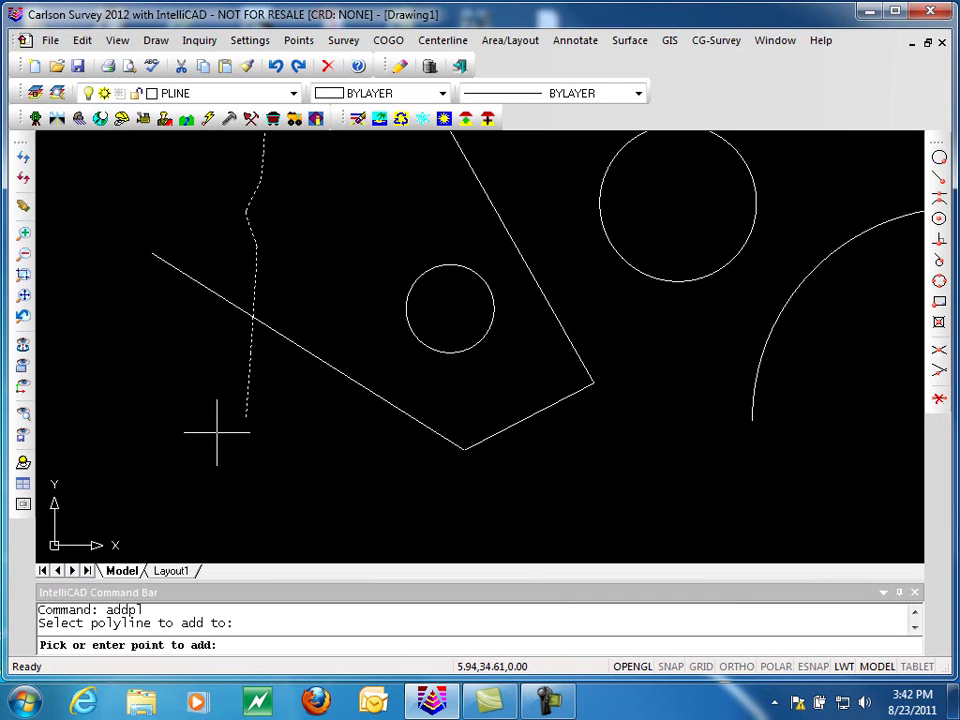
left_click(232, 382)
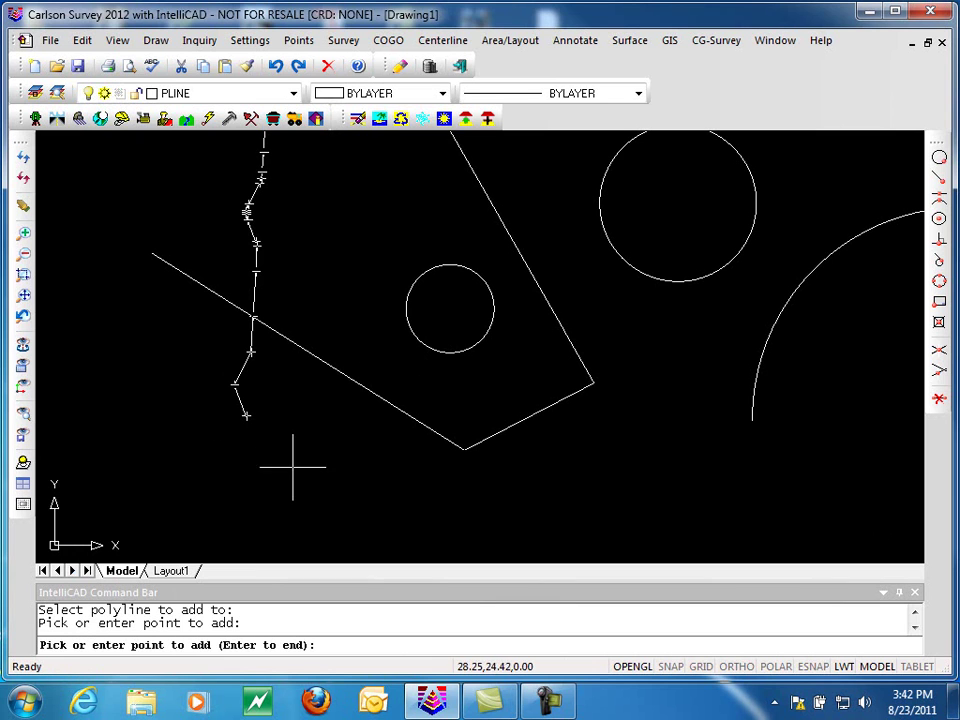
left_click(240, 328)
left_click(272, 284)
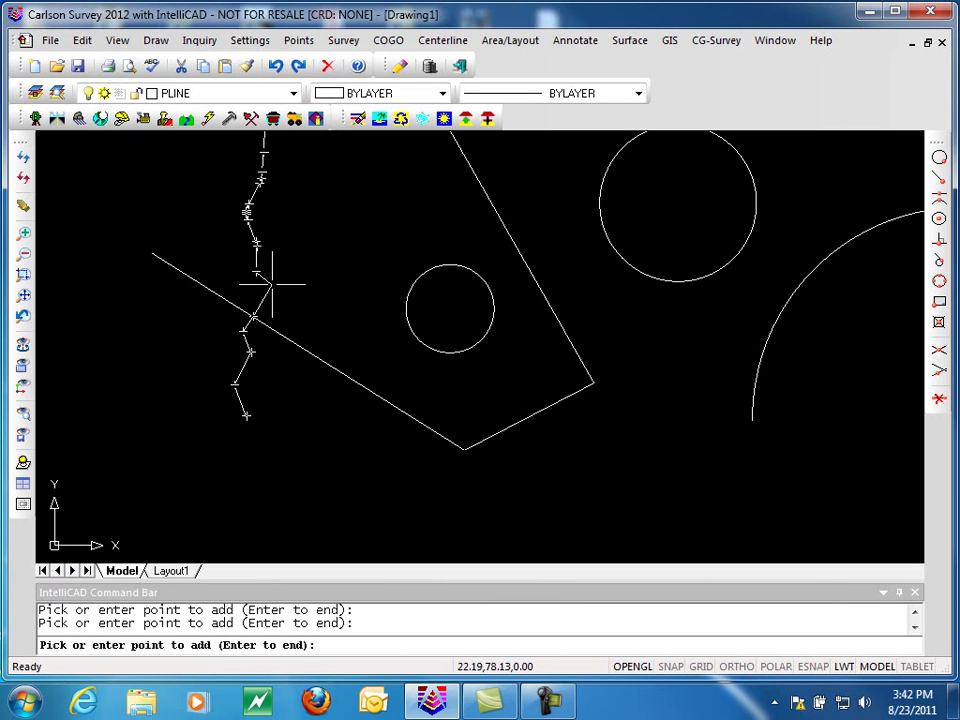
scroll(258, 210, "up", 3)
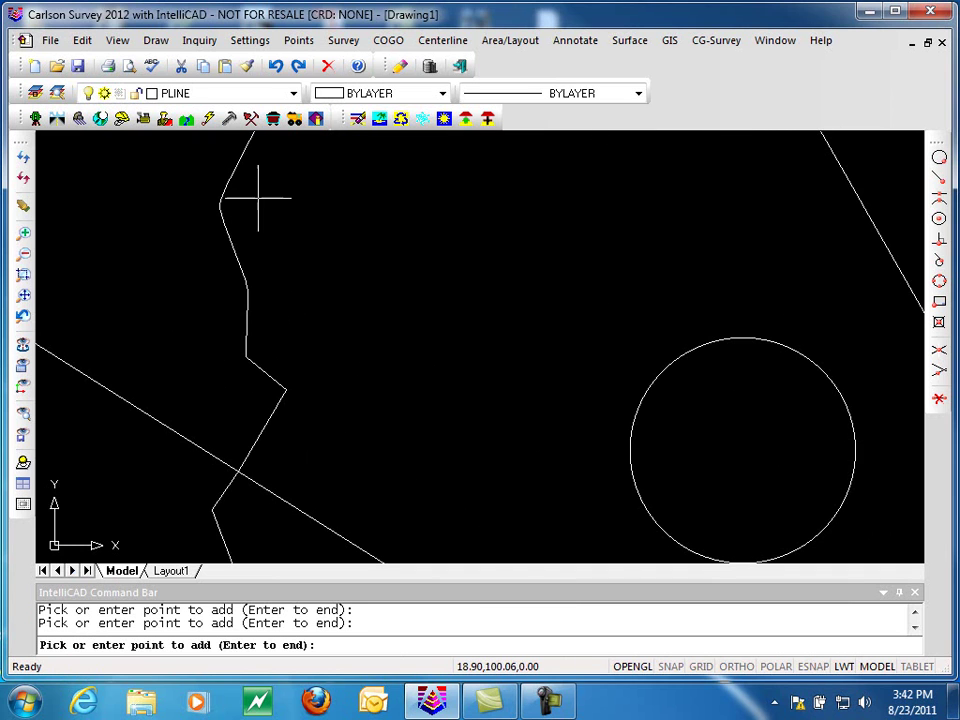
scroll(293, 280, "down", 5)
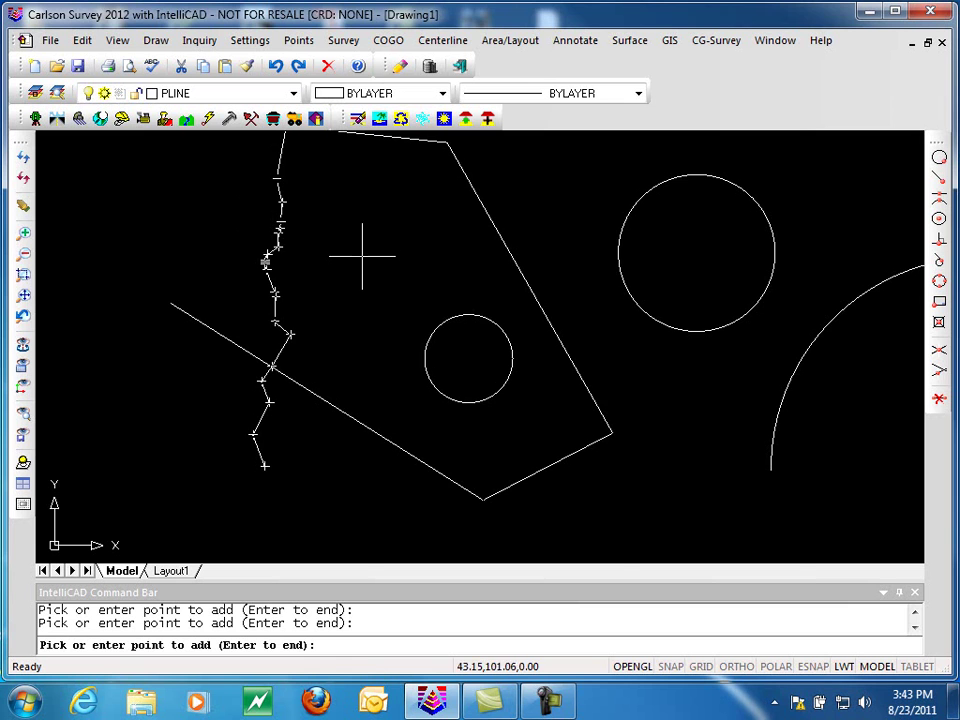
middle_click_drag(364, 251, 384, 413)
left_click(311, 305)
key("Return")
scroll(230, 320, "down", 2)
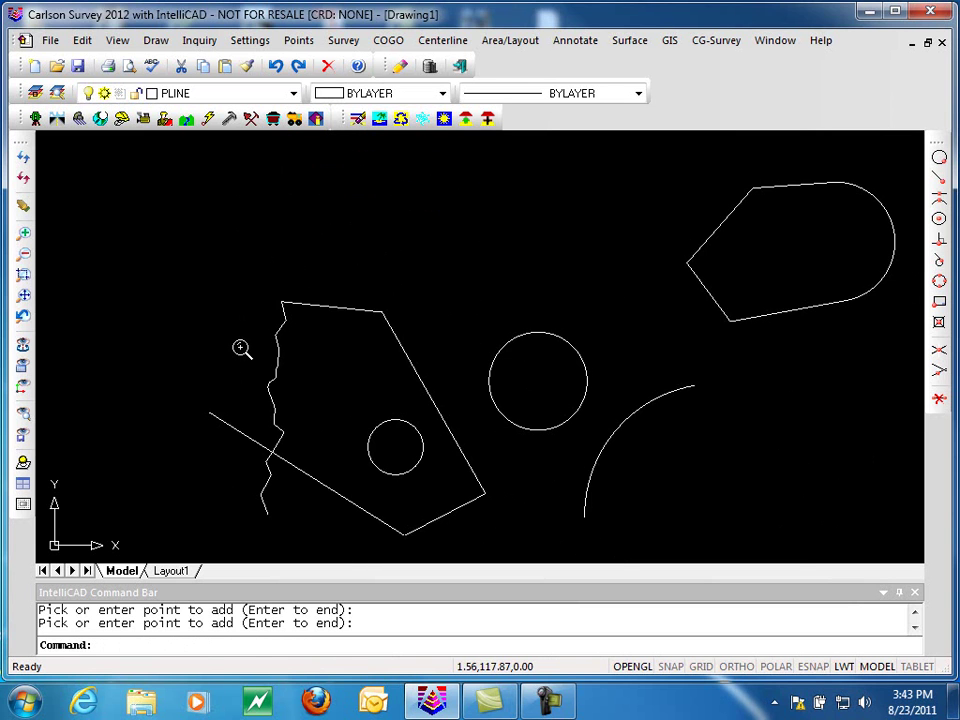
Browse the Edit Polyline submenu and close it without choosing a command
left_click(83, 41)
mouse_move(130, 571)
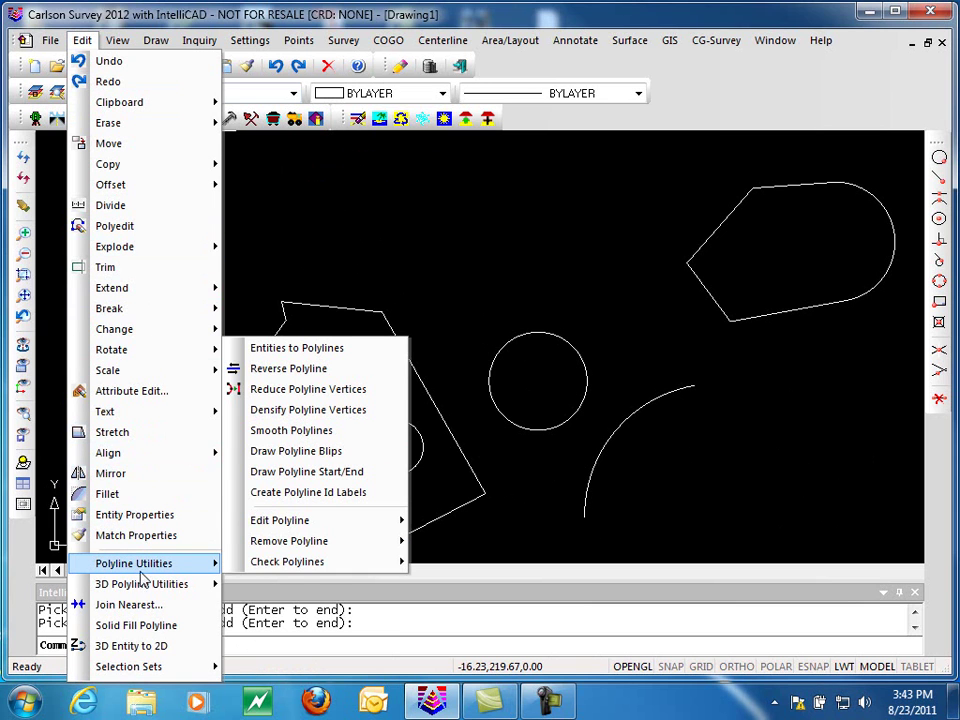
mouse_move(311, 521)
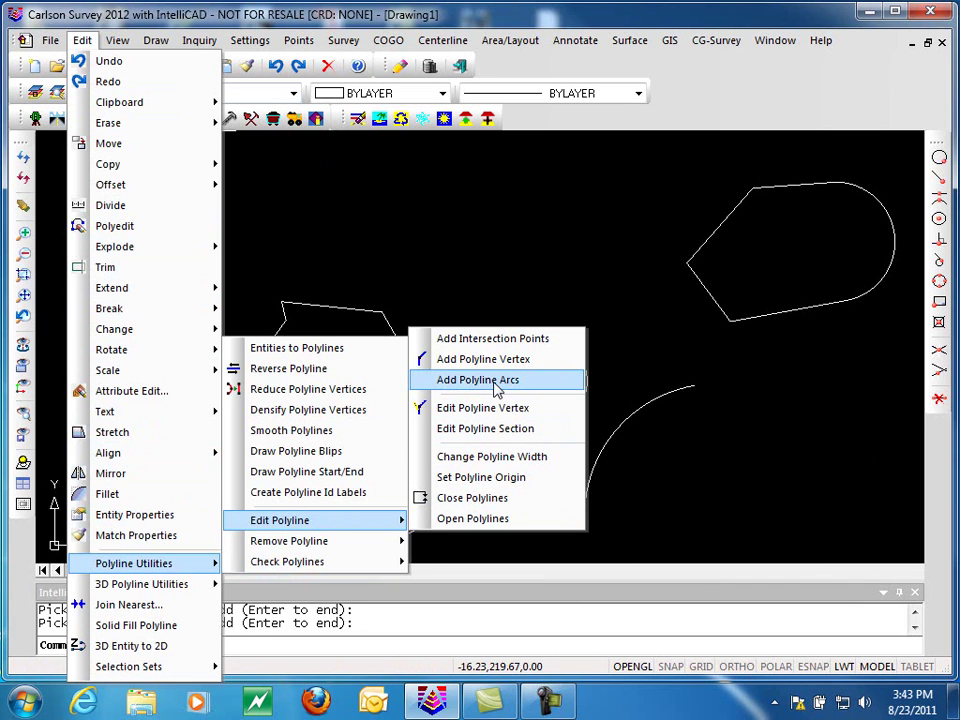
left_click(651, 293)
left_click(613, 291)
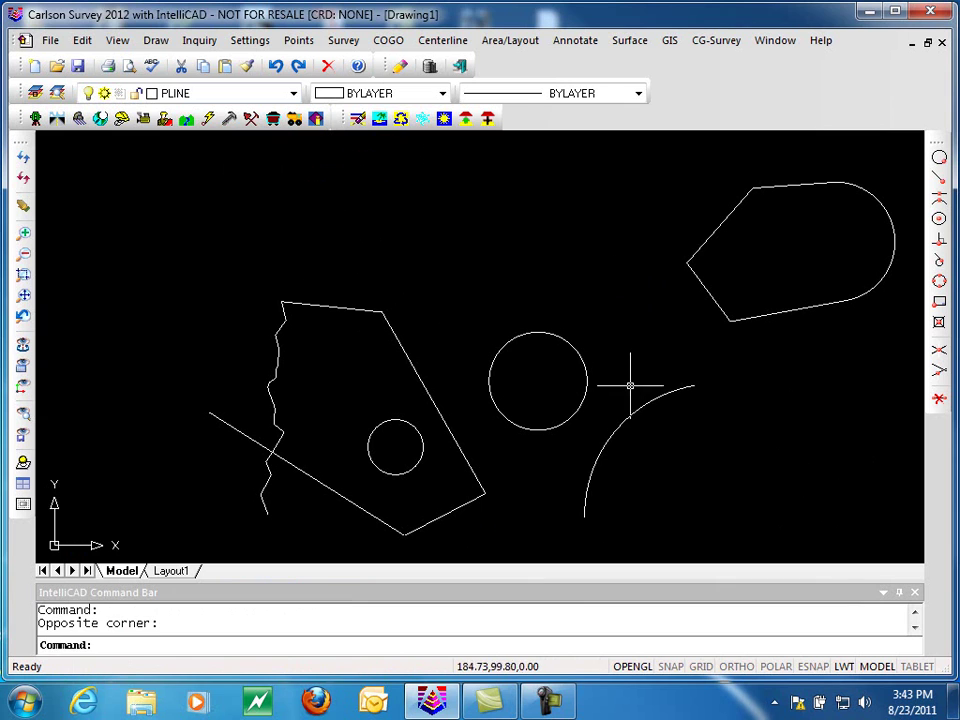
Select and clear the lower-right arc, then reopen the Edit menu toward Add Polyline Arcs
left_click(678, 388)
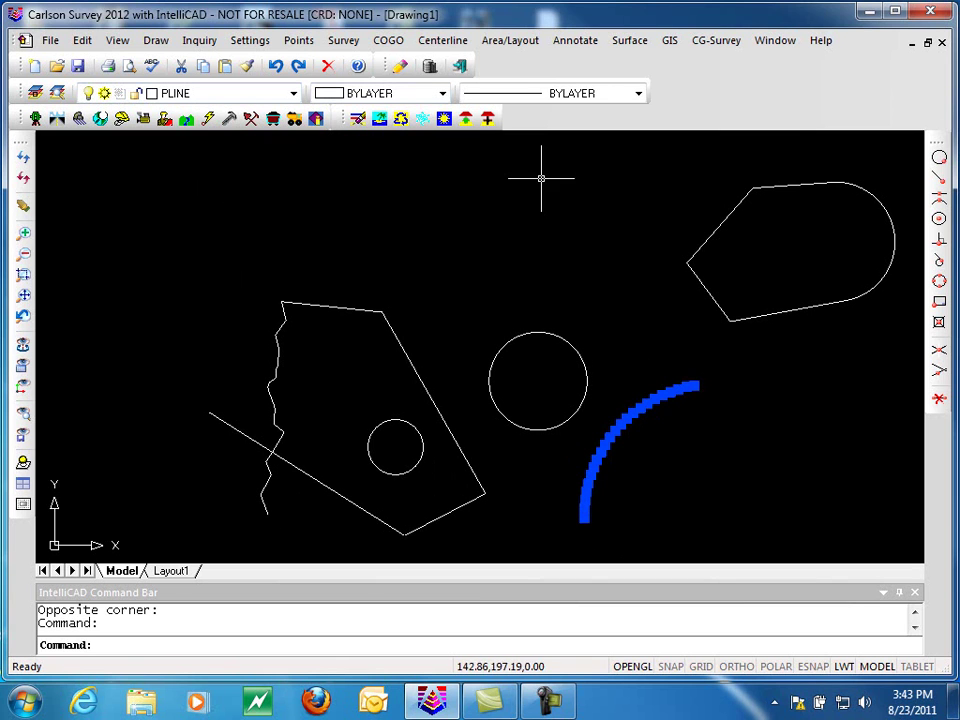
key("Escape")
key("Escape")
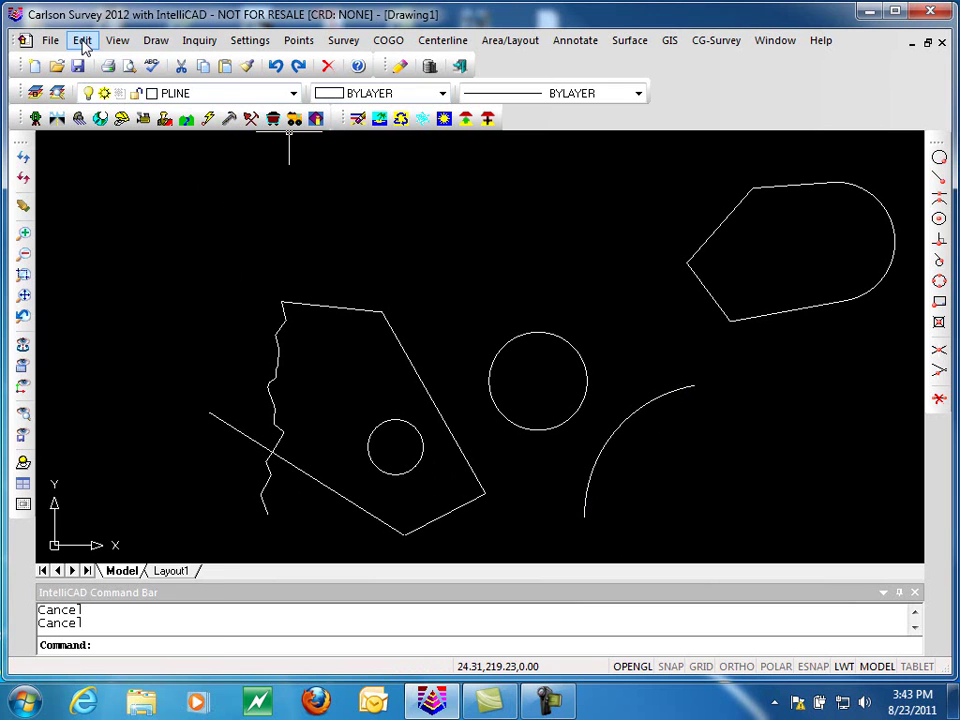
left_click(88, 44)
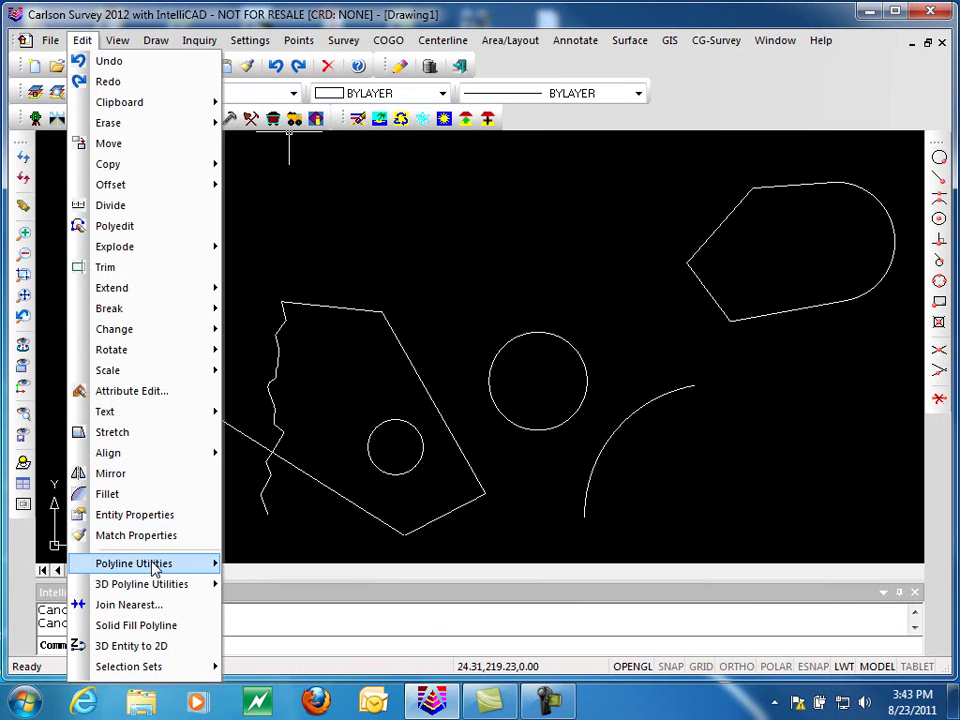
mouse_move(228, 573)
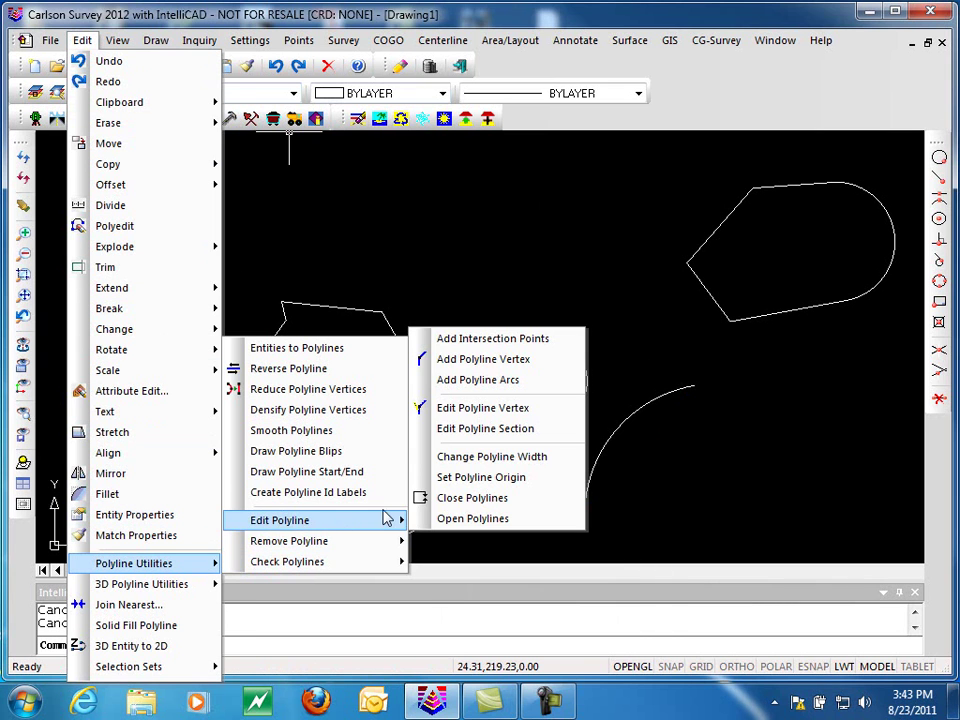
Run Add Polyline Arcs with Snap Tolerance .1 on the lower-right arc polyline
left_click(480, 380)
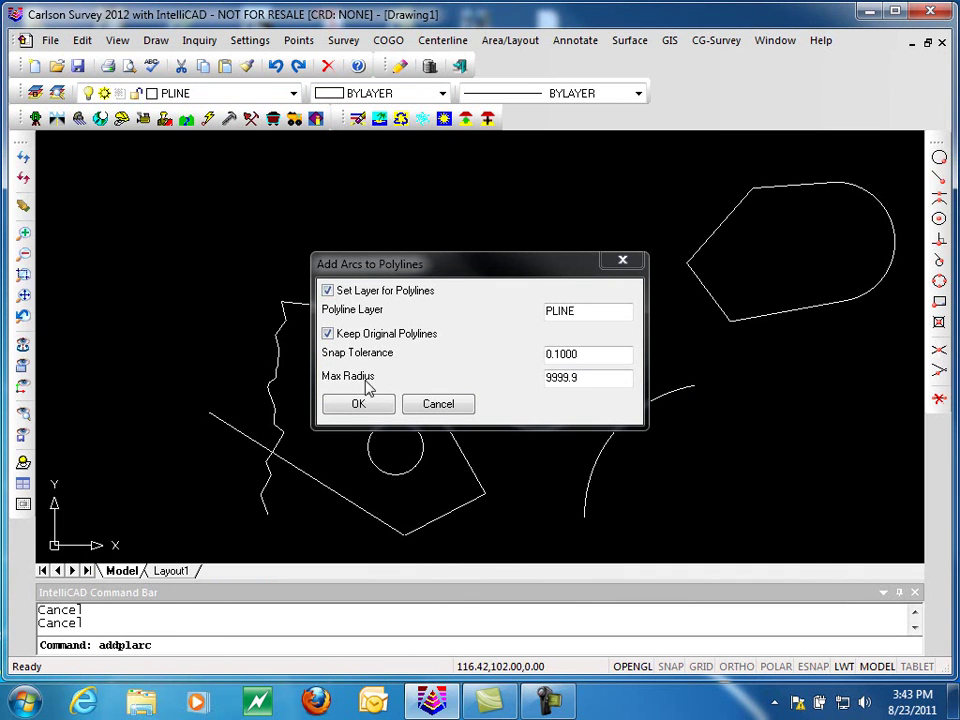
left_click_drag(590, 355, 522, 358)
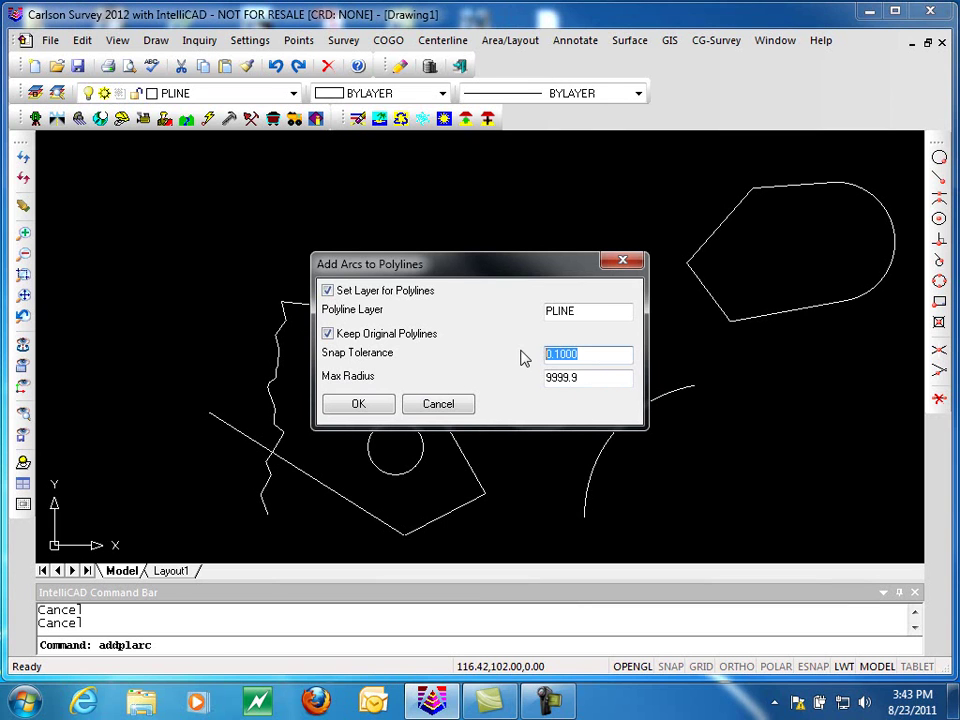
type(".0")
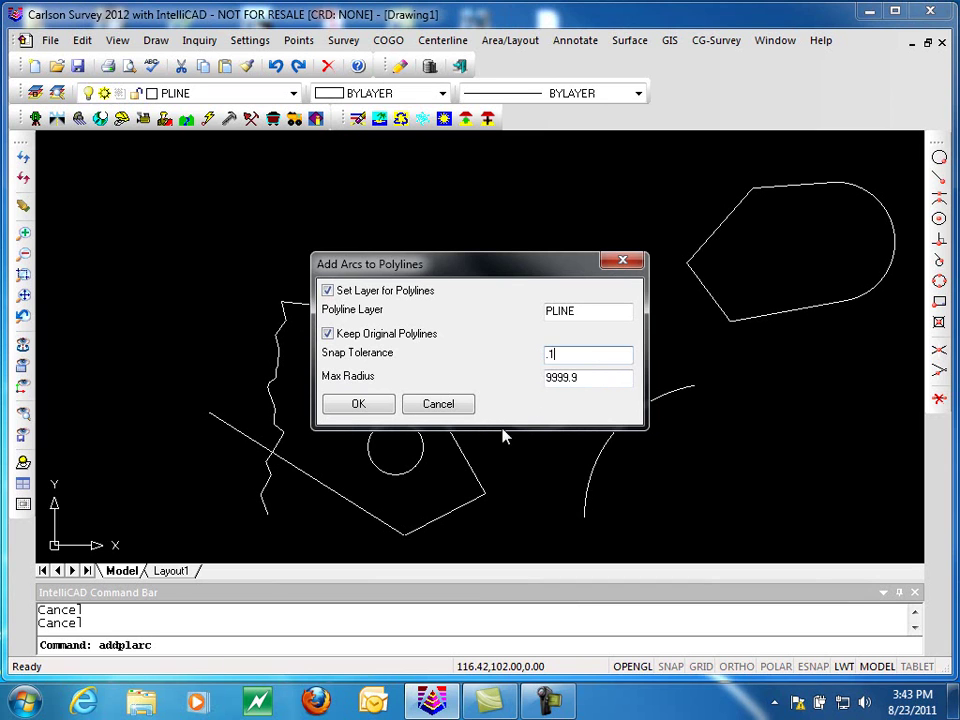
left_click(356, 406)
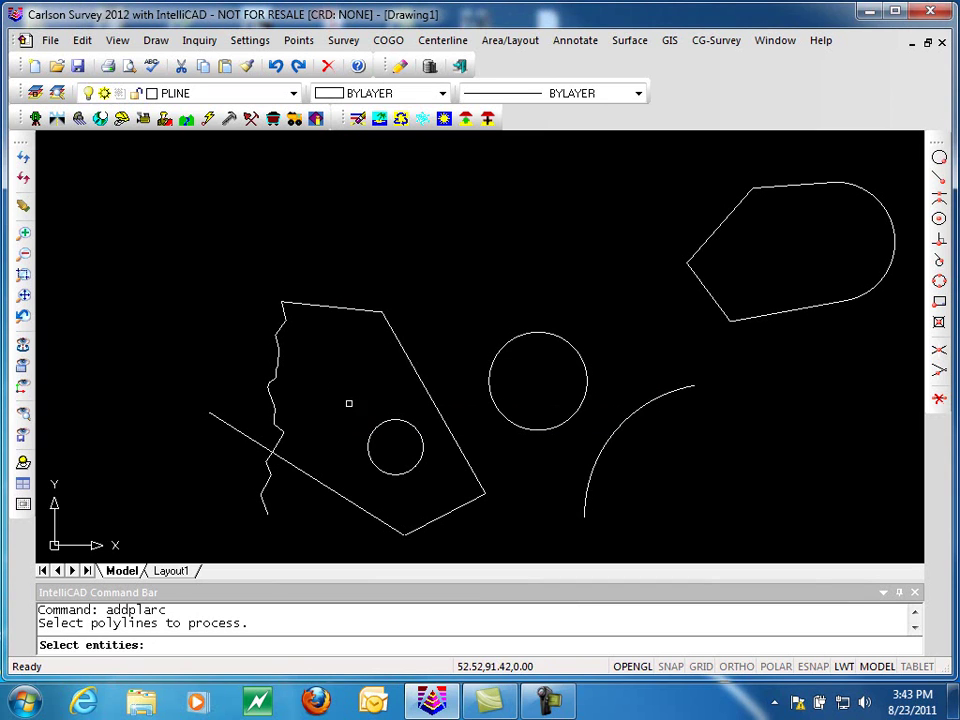
left_click(594, 465)
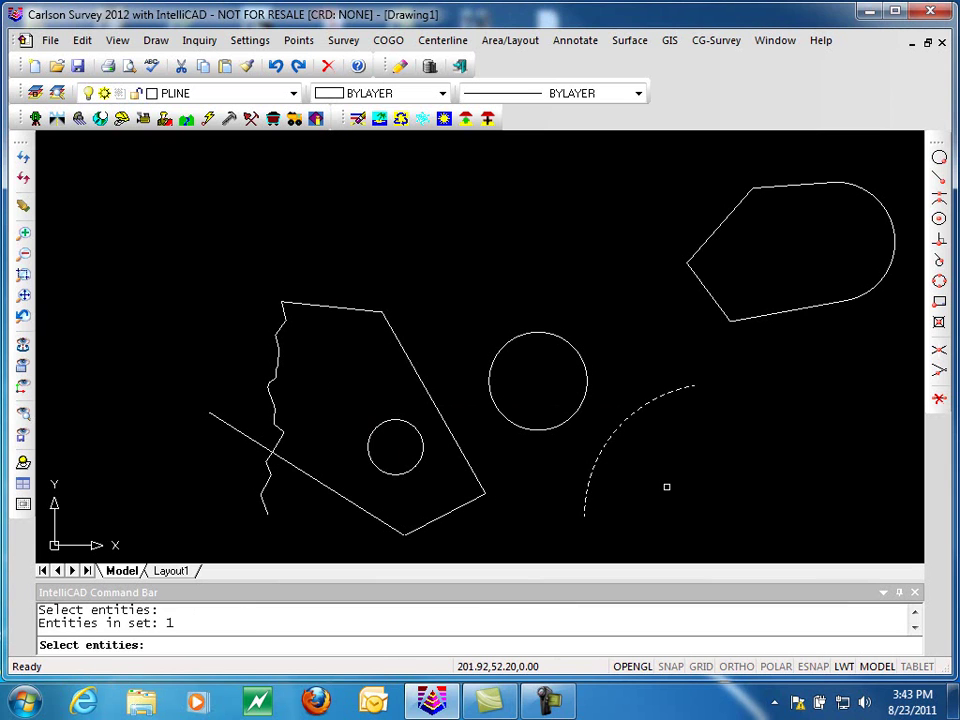
key("Return")
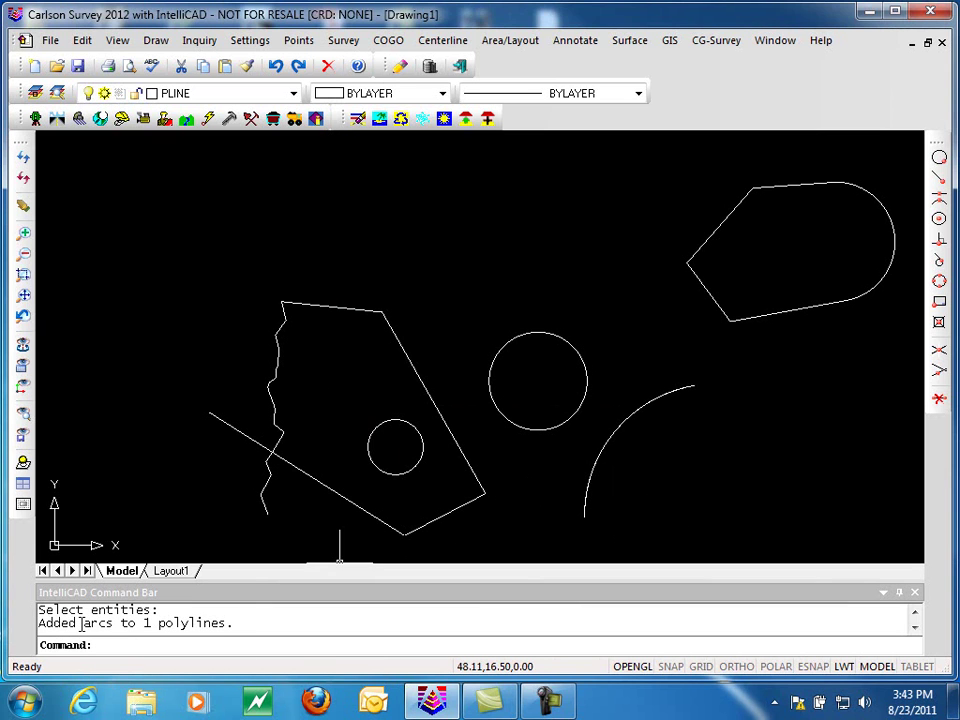
Select the lower-right arc, then clear the selection
left_click(594, 445)
left_click(582, 447)
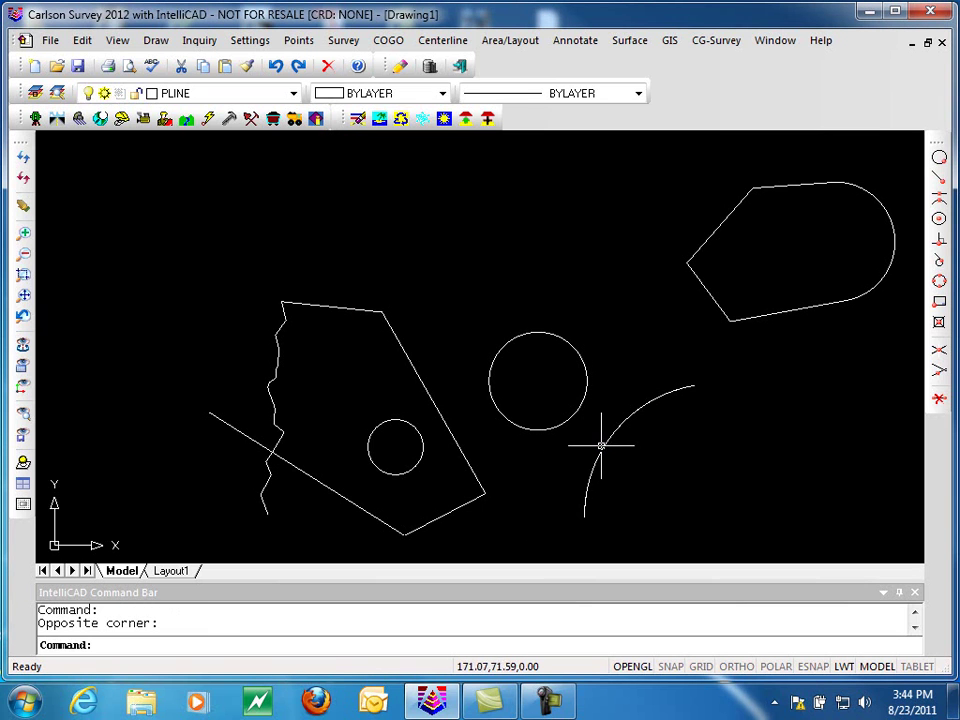
left_click(603, 443)
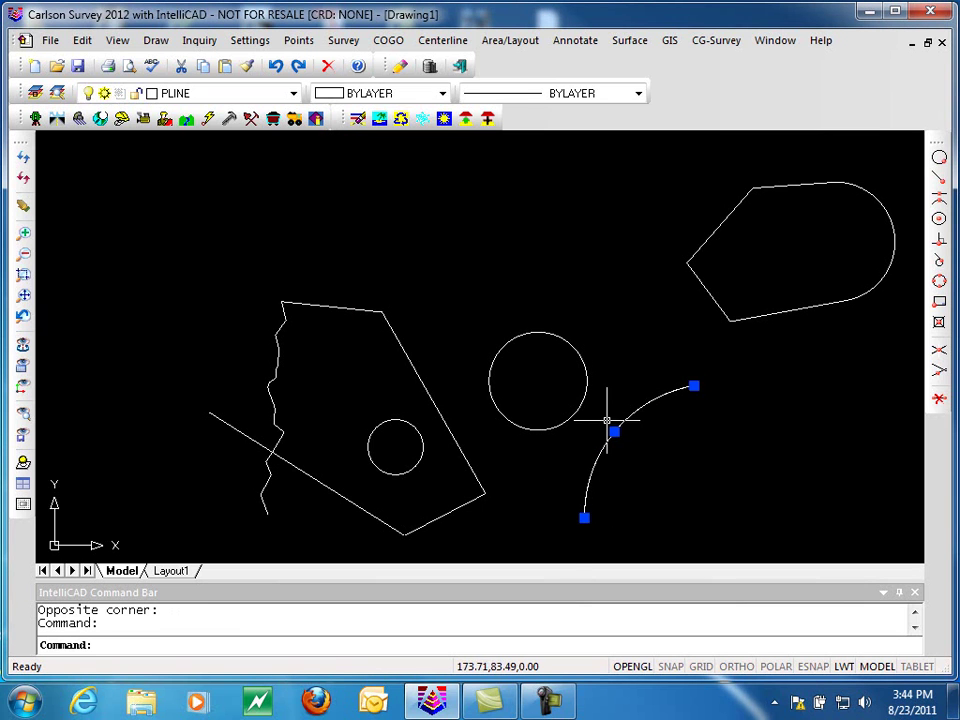
key("Escape")
key("Escape")
Move one arc aside with M so two parallel arcs show, then select both to compare
type("m")
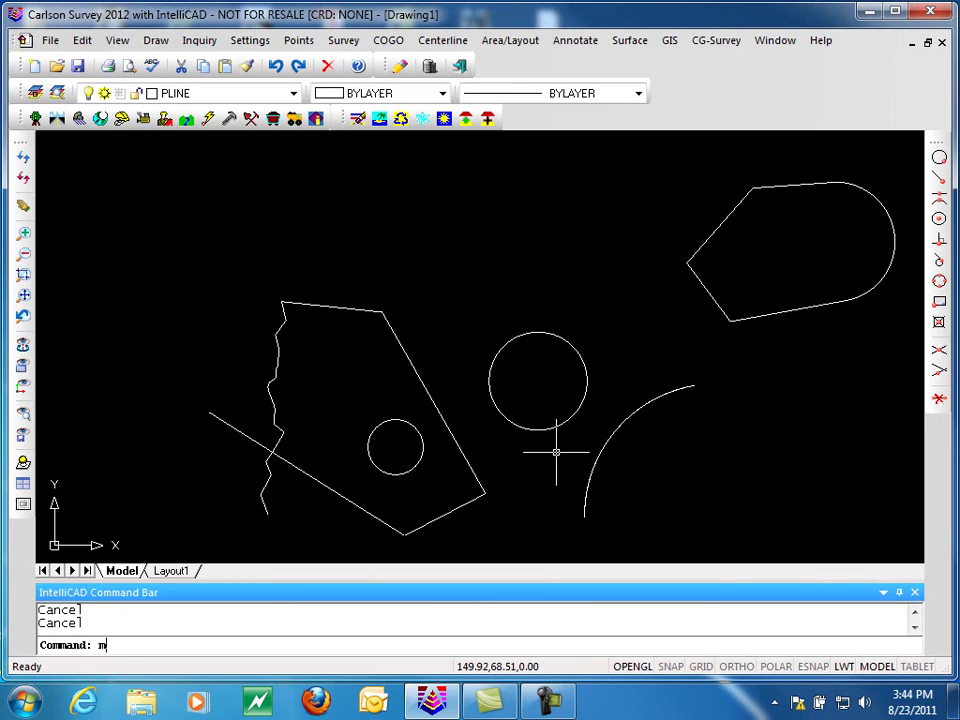
key("Return")
left_click(605, 440)
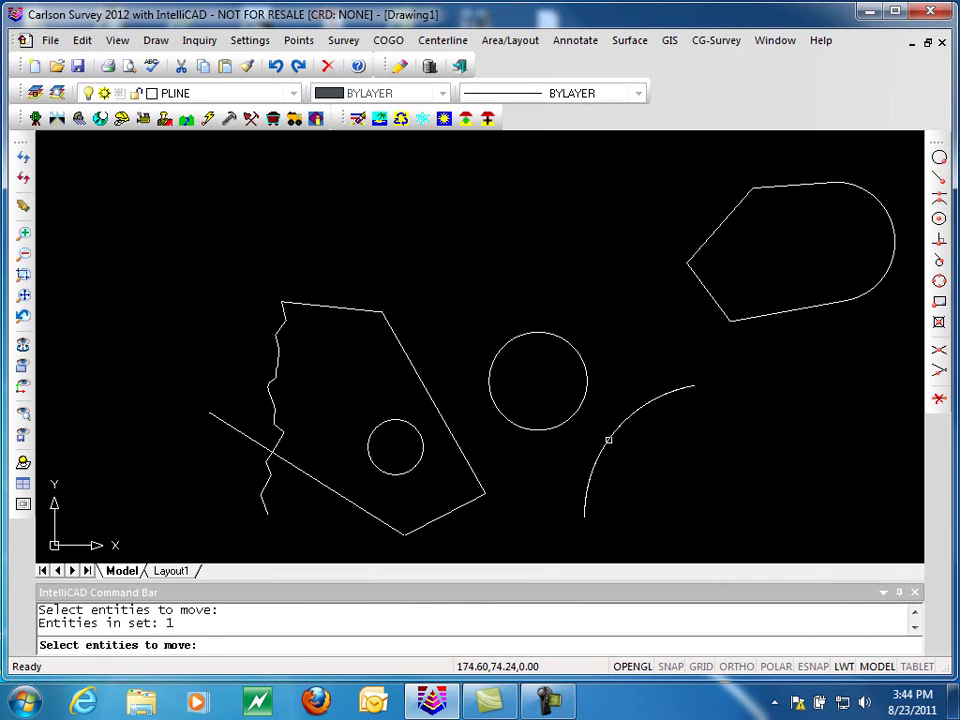
key("Return")
left_click(585, 440)
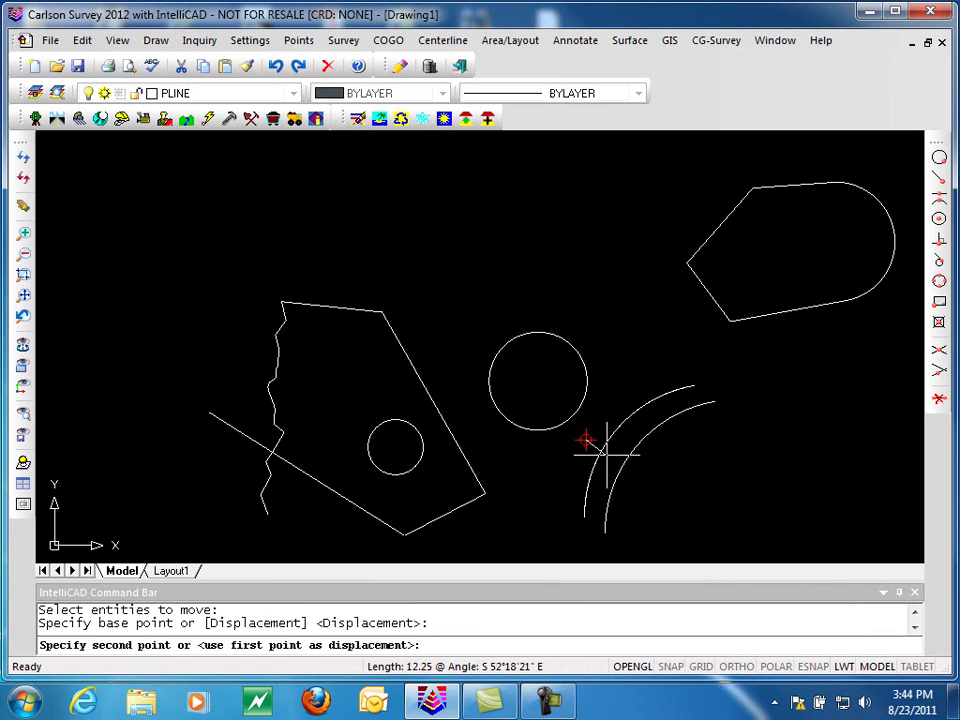
left_click(605, 453)
left_click(634, 446)
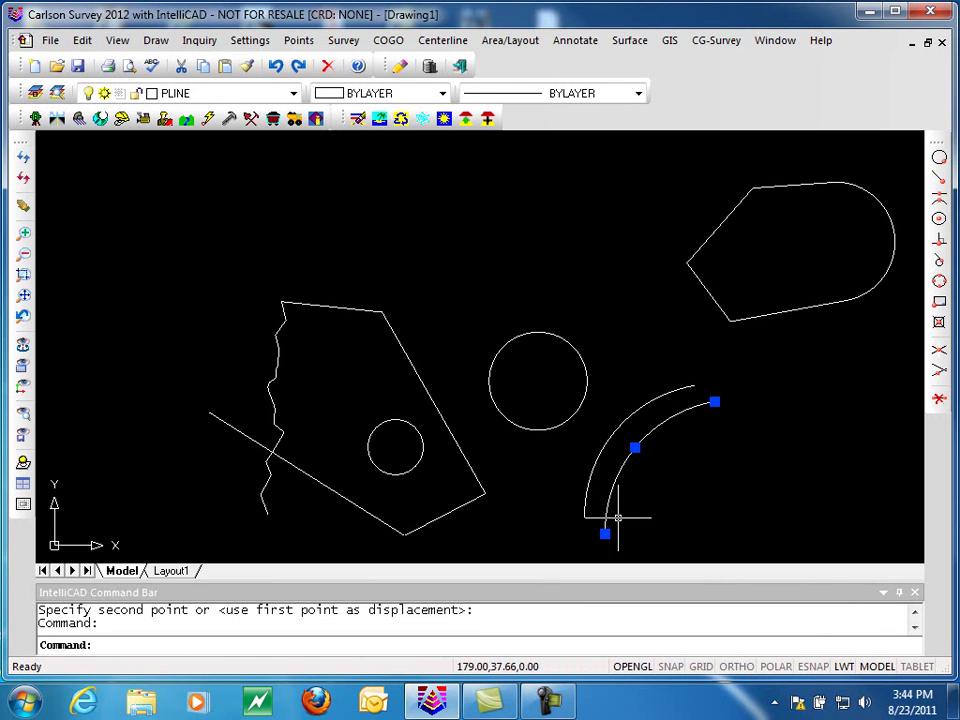
left_click(610, 442)
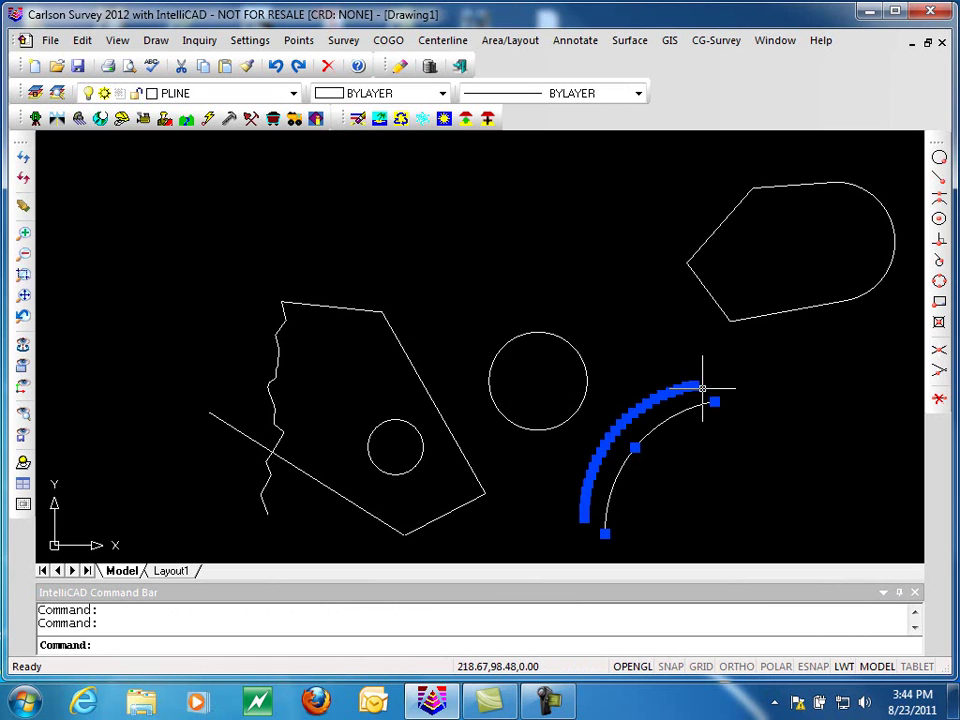
key("Escape")
key("Escape")
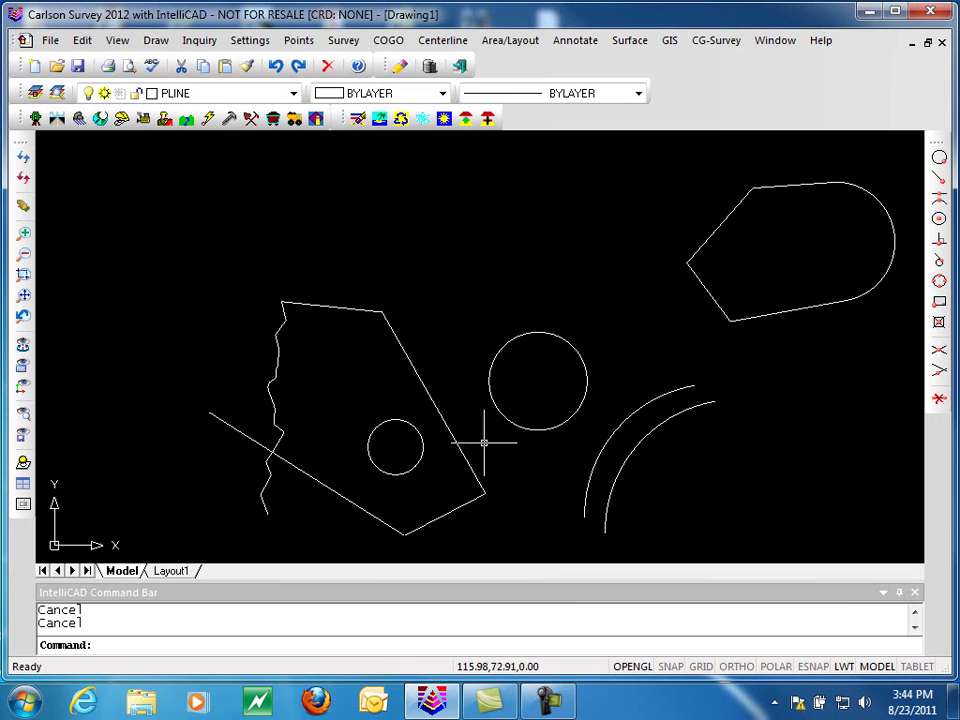
Run Edit Polyline Vertex on the jagged polyline and pick the vertex at northing 78.13415, easting 22.18987
left_click(82, 41)
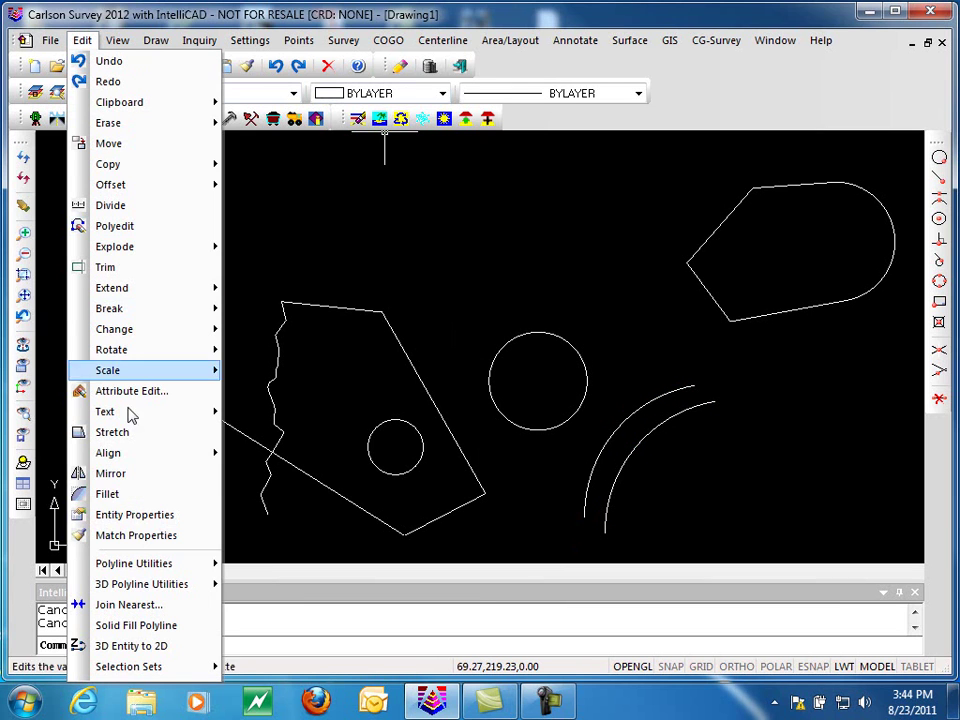
mouse_move(154, 566)
mouse_move(380, 521)
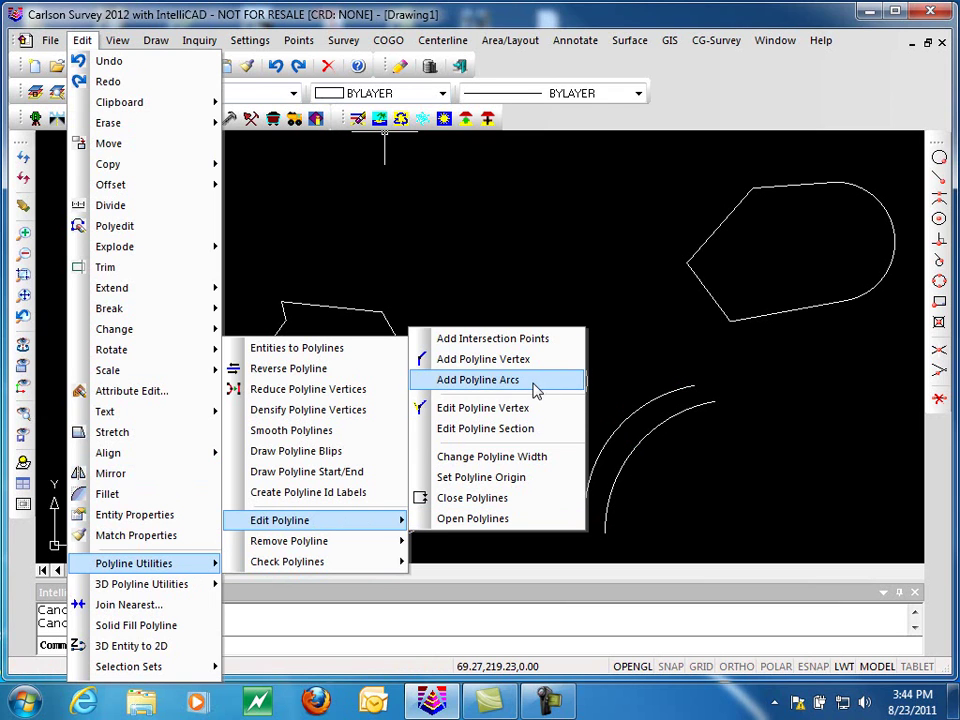
left_click(484, 410)
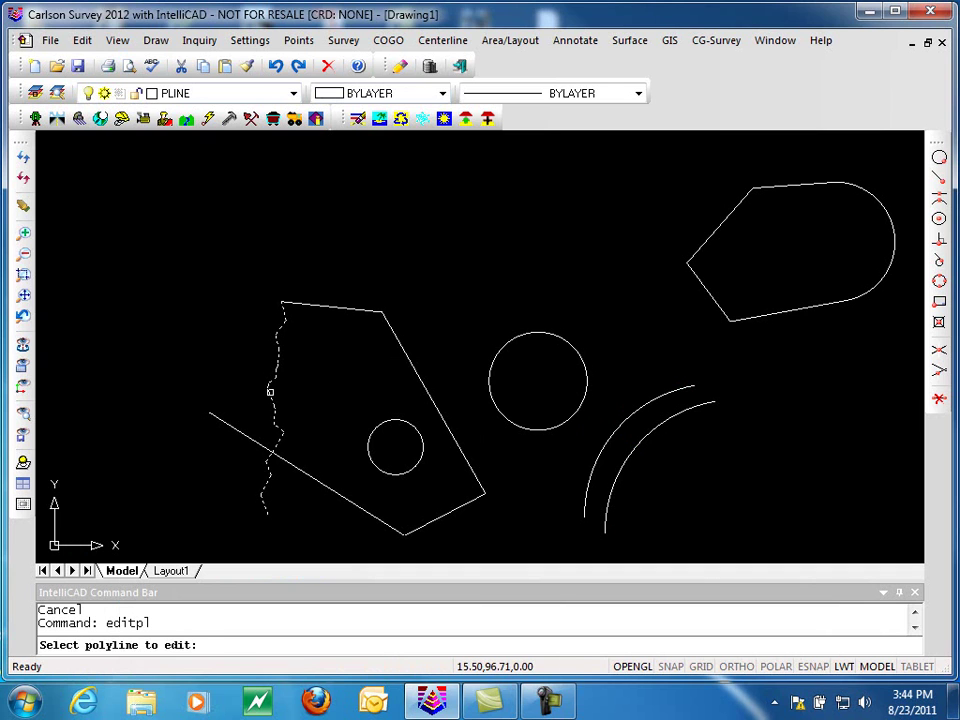
left_click(269, 388)
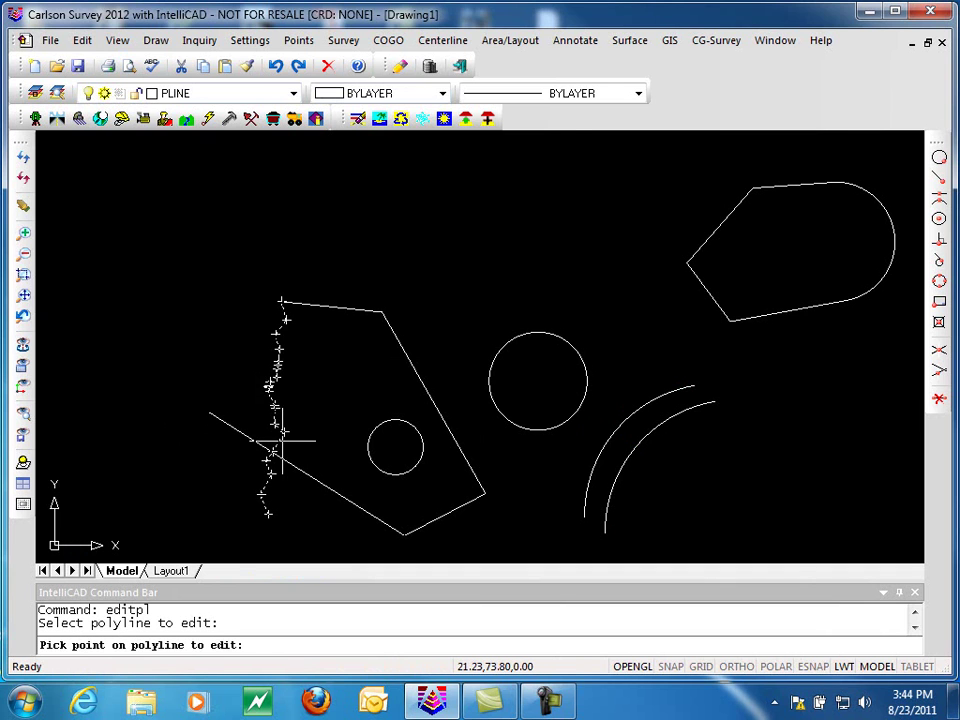
scroll(281, 440, "up", 5)
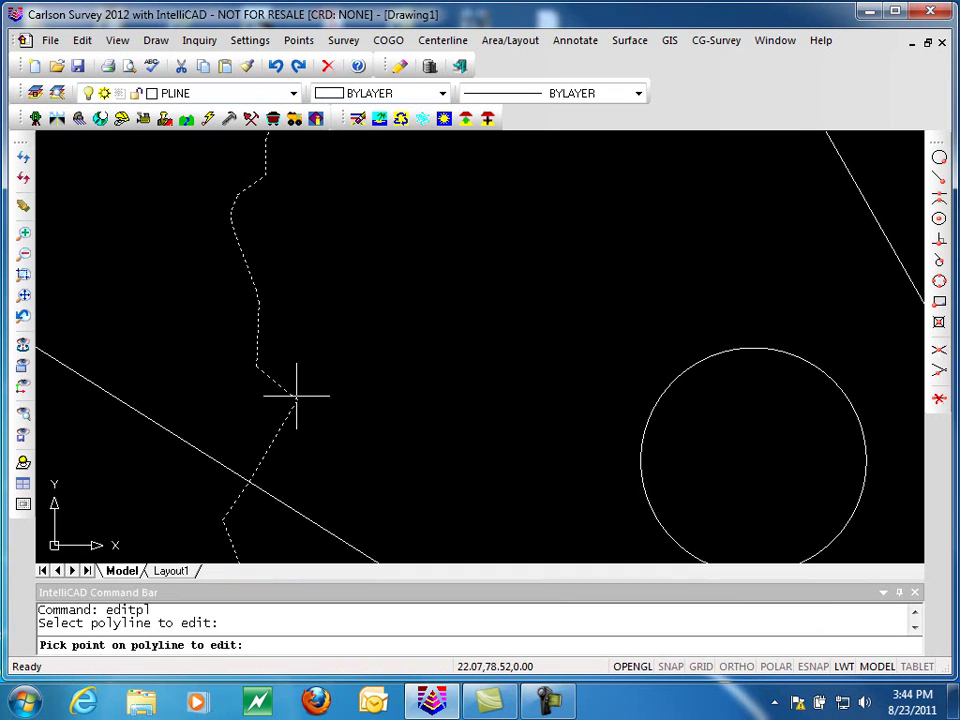
left_click(296, 399)
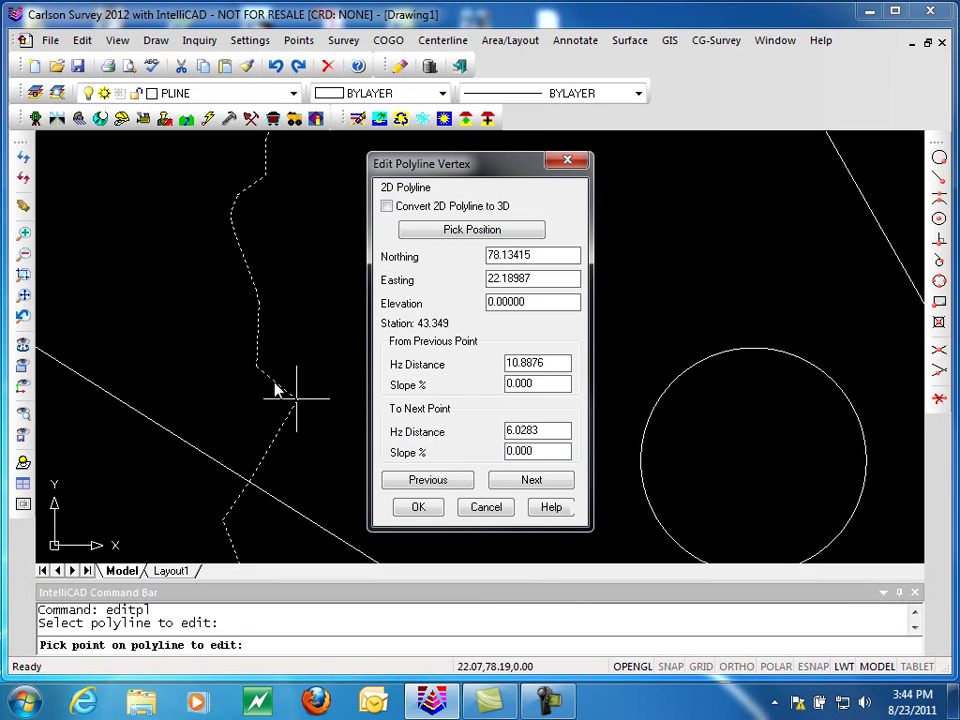
Step through the vertices, move one to northing 82.17456, easting 20.12836, and end the command
left_click(444, 484)
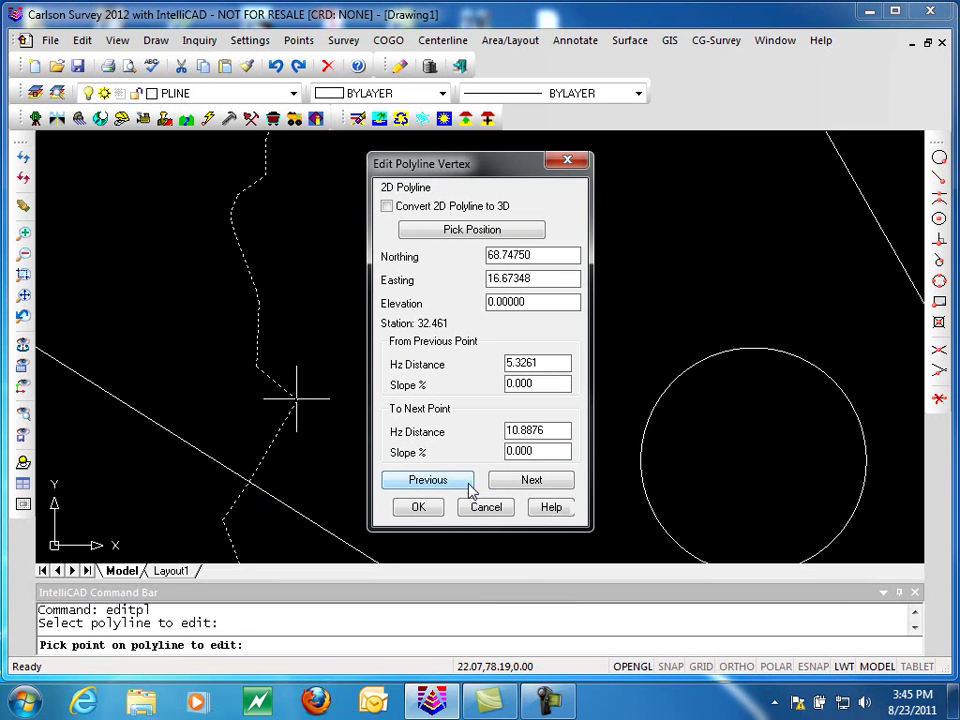
left_click(517, 483)
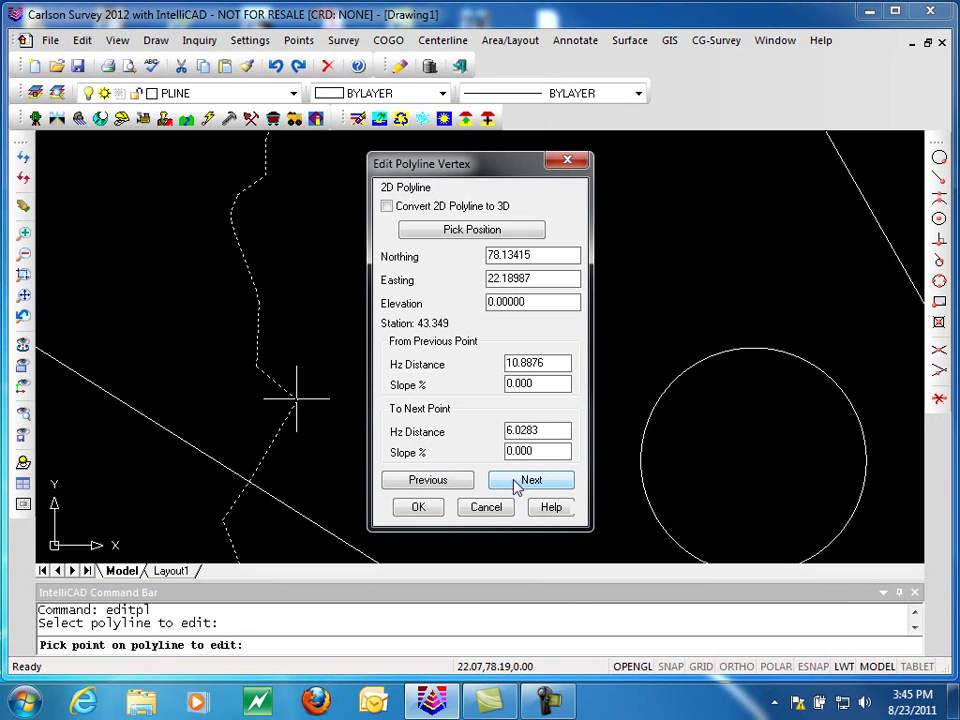
left_click(517, 483)
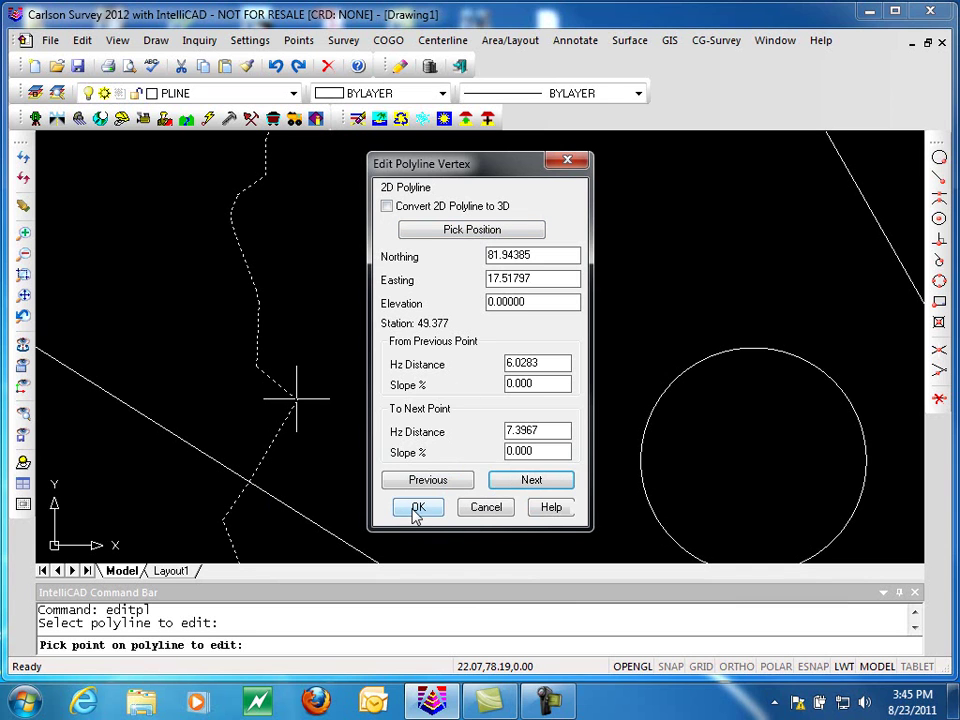
left_click(472, 230)
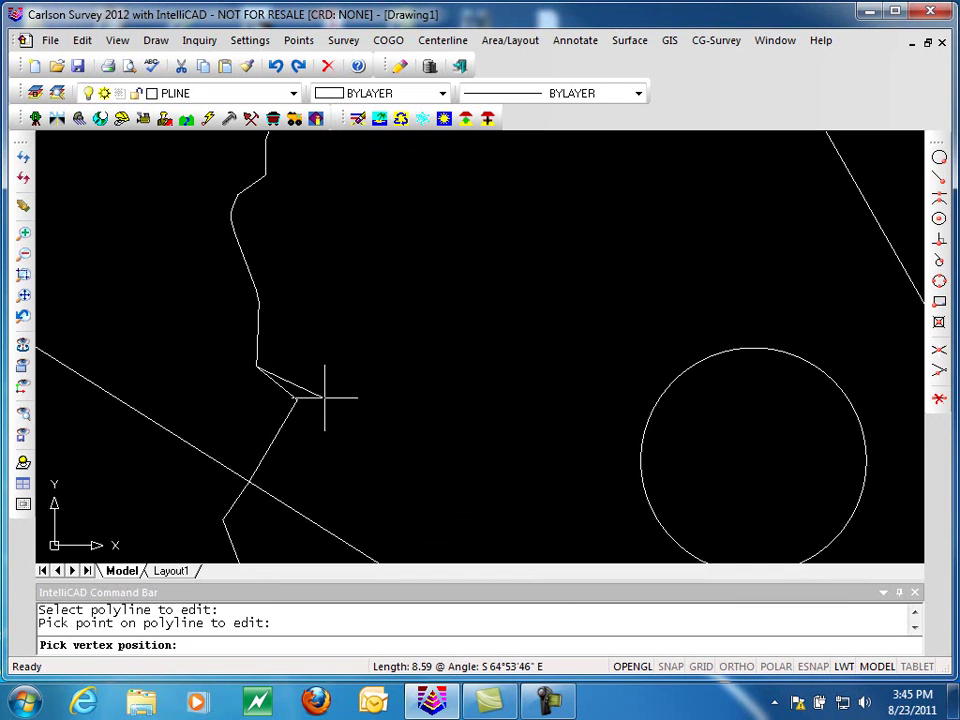
left_click(280, 364)
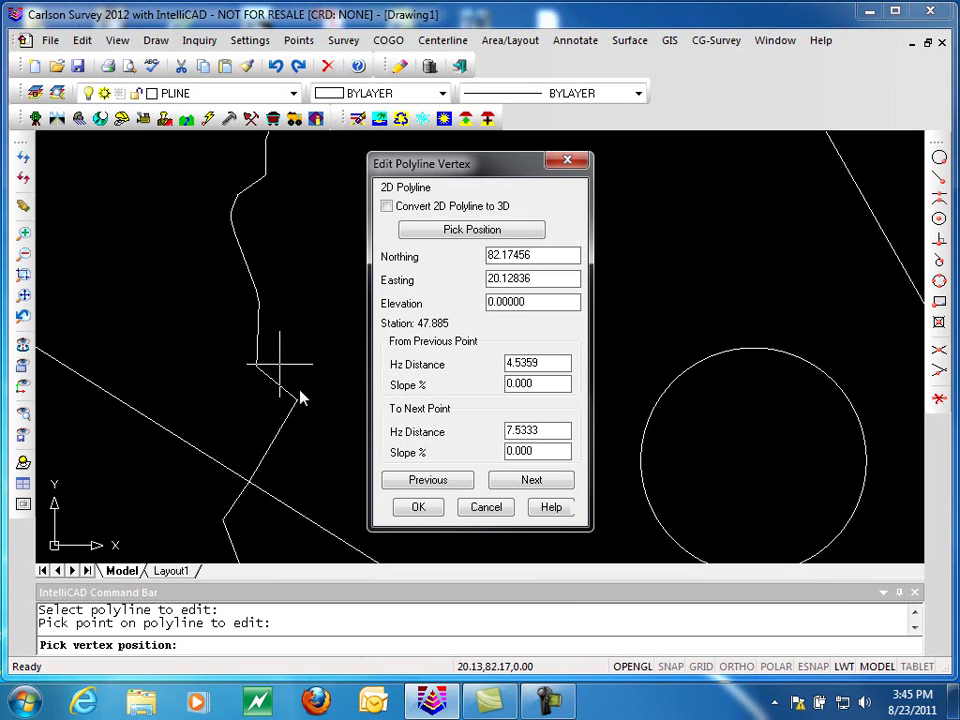
left_click(436, 508)
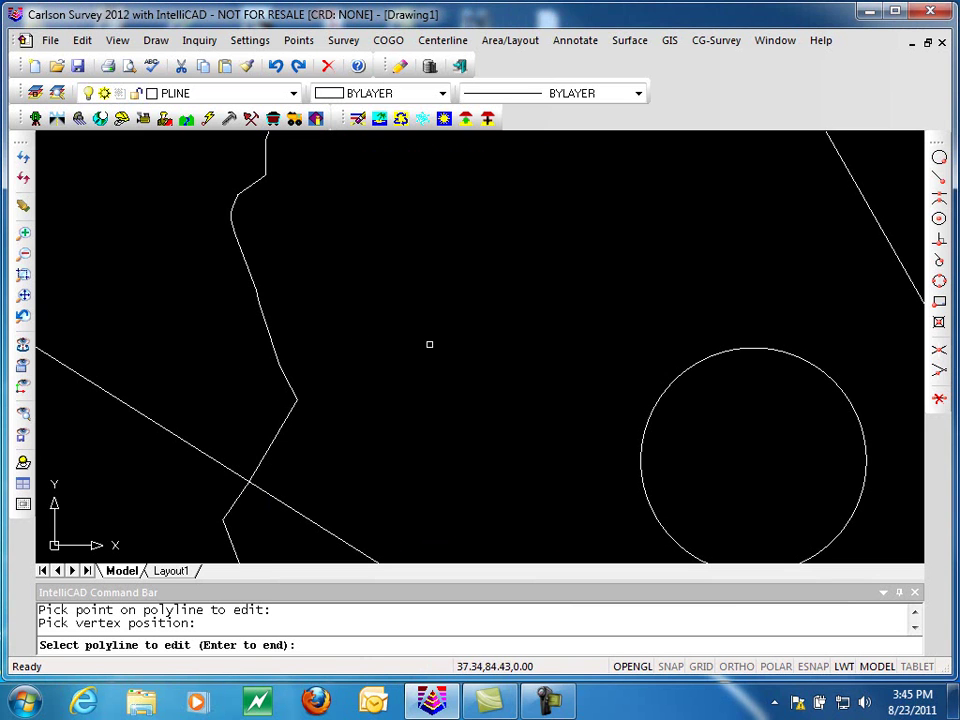
key("Return")
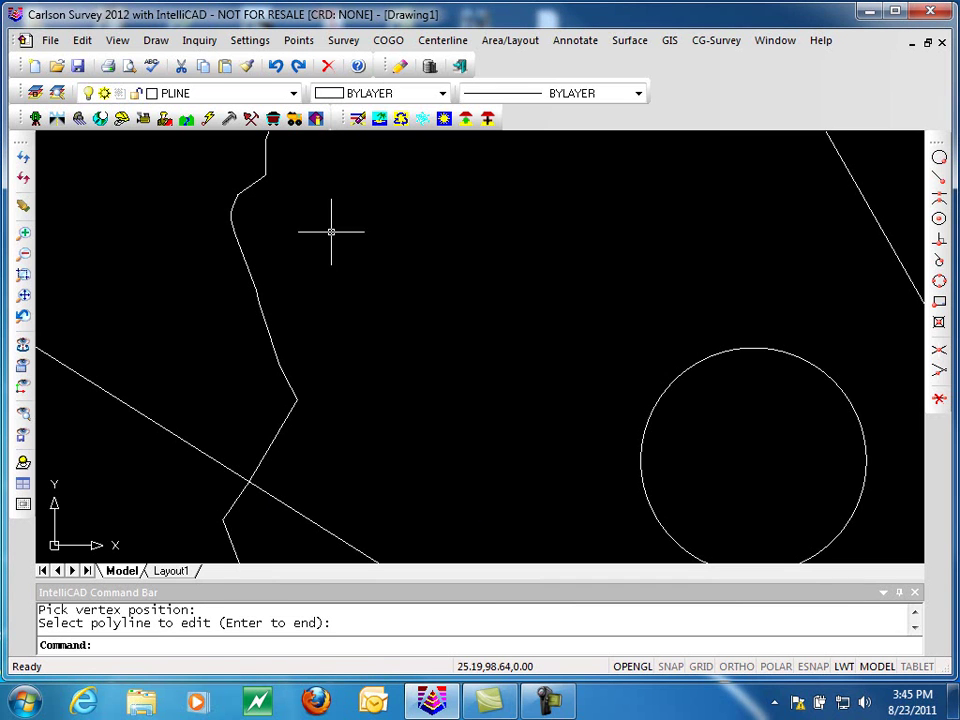
Launch Edit Polyline Section from the Edit Polyline submenu and zoom out to the polygon
left_click(81, 41)
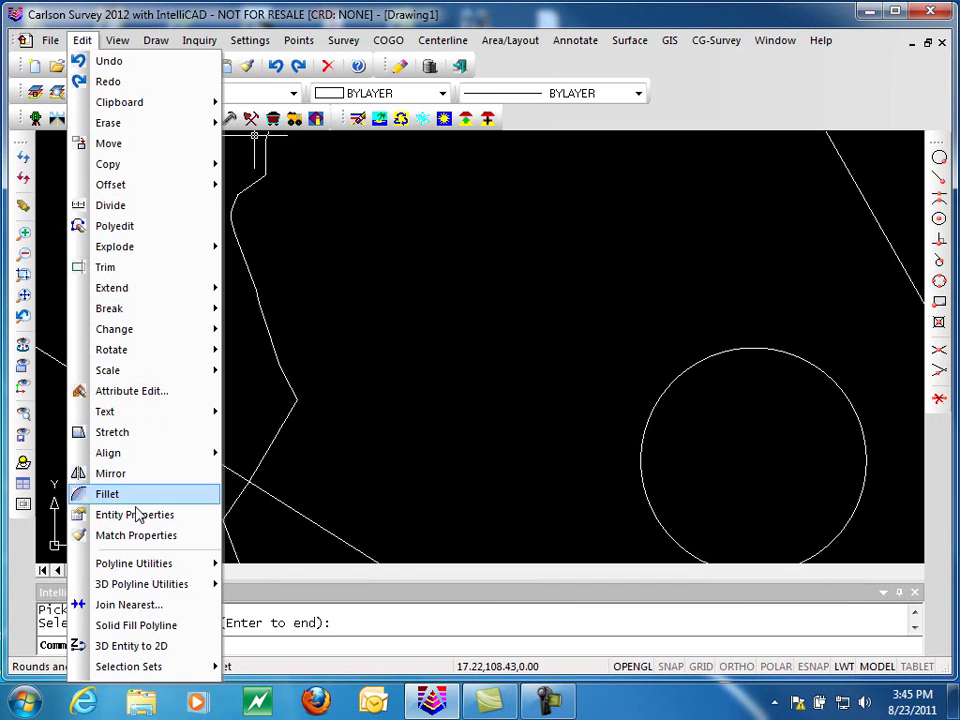
mouse_move(140, 563)
mouse_move(313, 534)
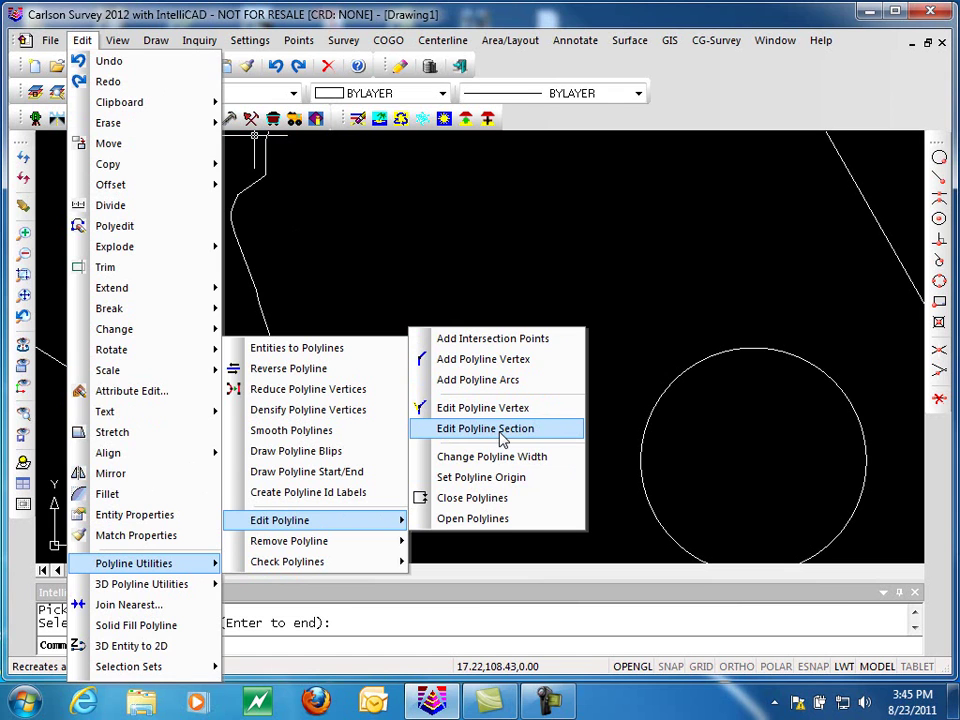
left_click(500, 430)
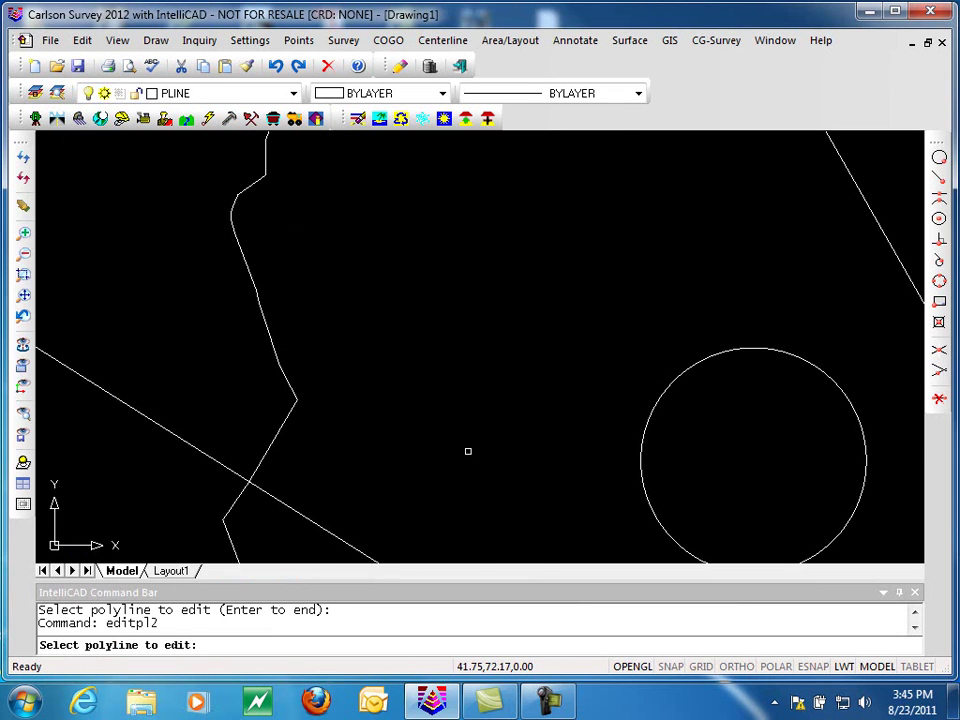
scroll(467, 451, "down", 2)
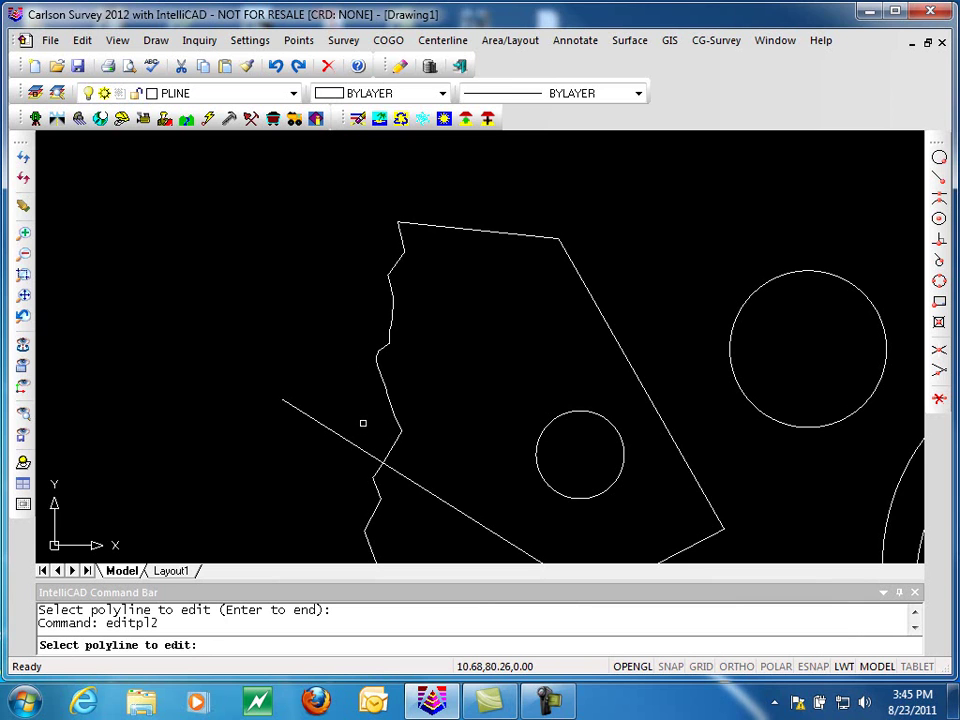
Start the new section at the top edge's midpoint with three intermediate points inward
right_click(363, 416, "shift")
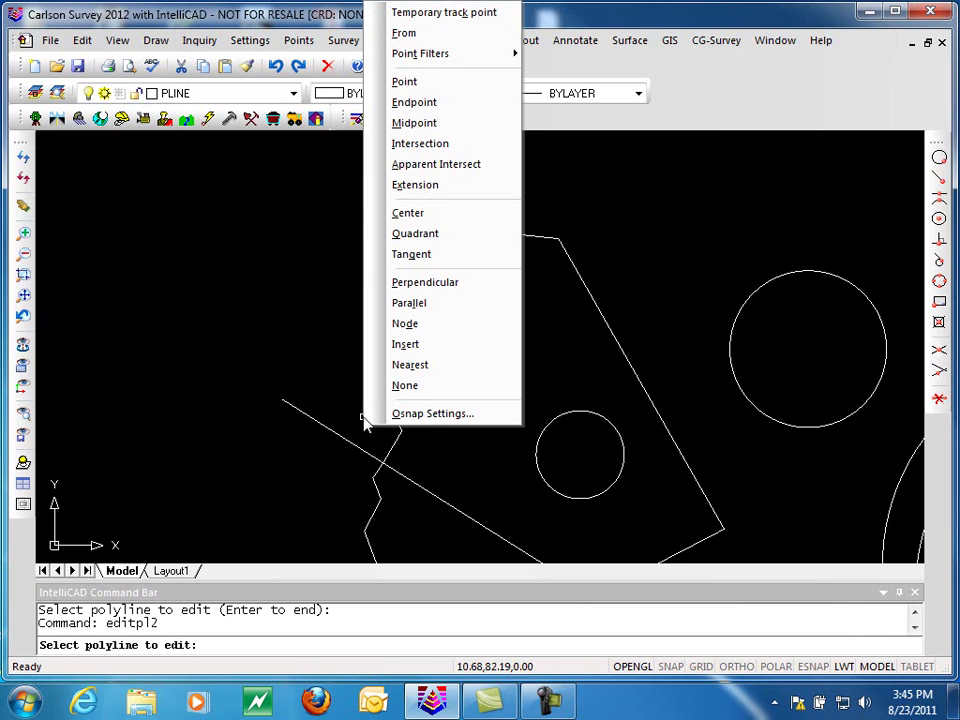
left_click(414, 124)
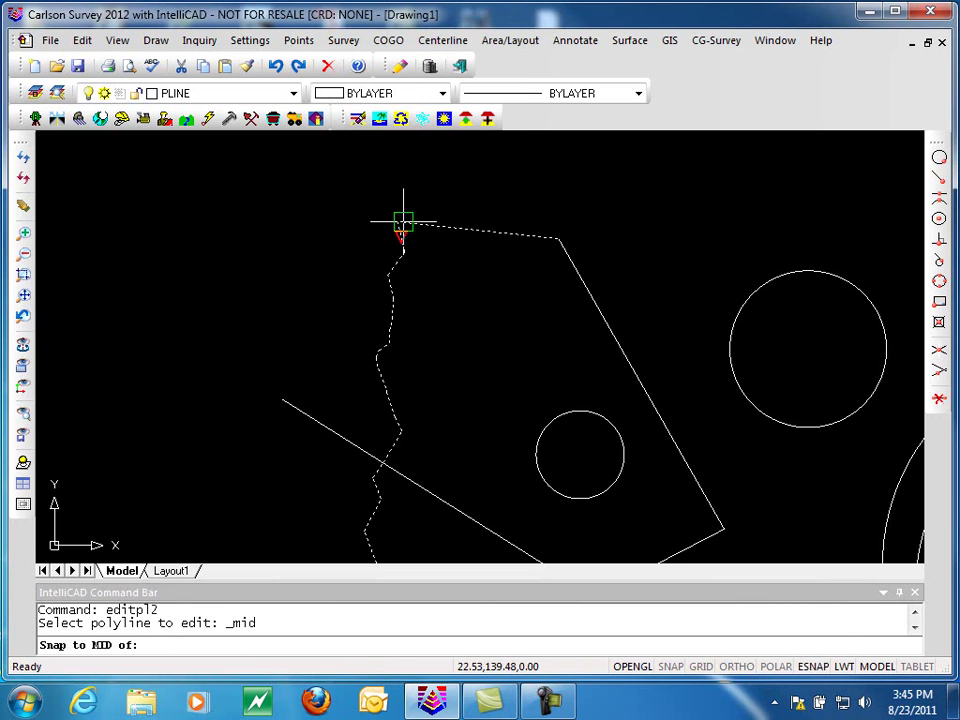
left_click(477, 230)
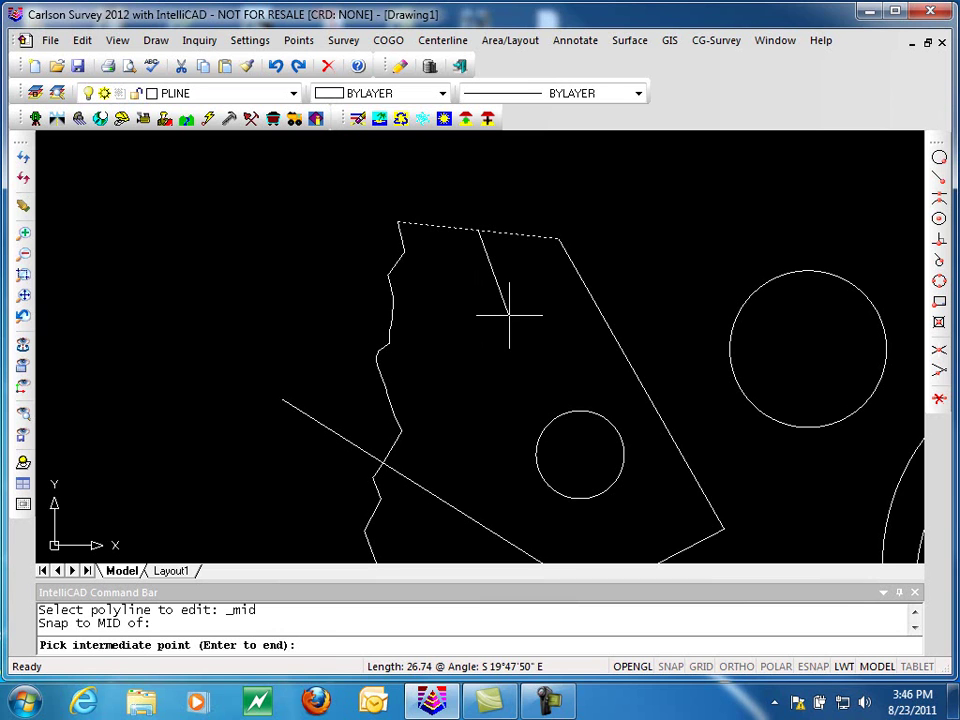
left_click(500, 284)
left_click(537, 334)
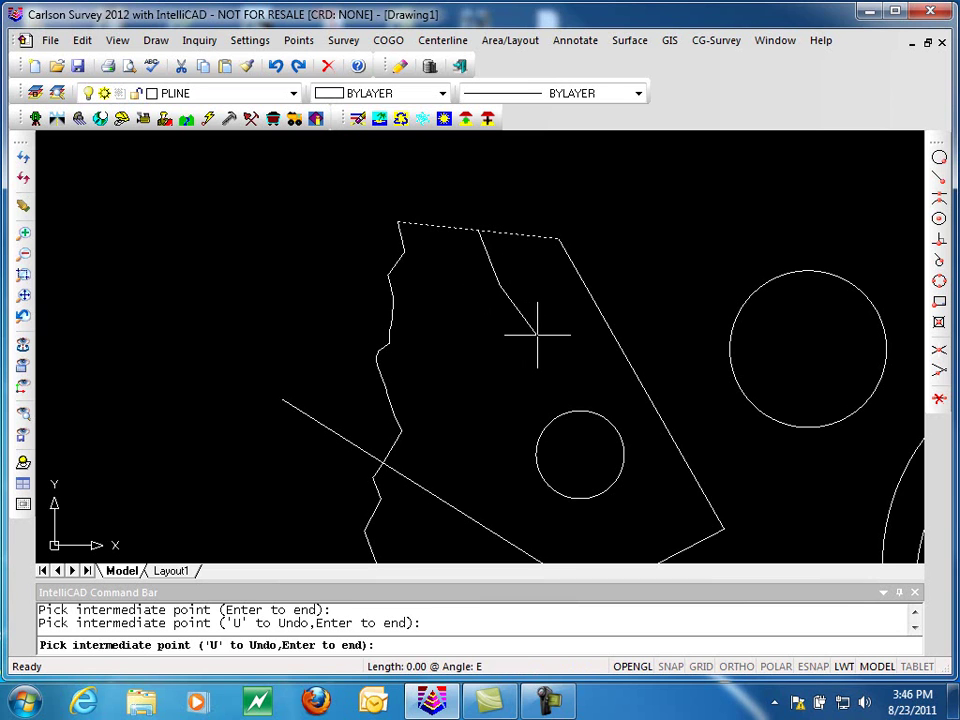
left_click(597, 381)
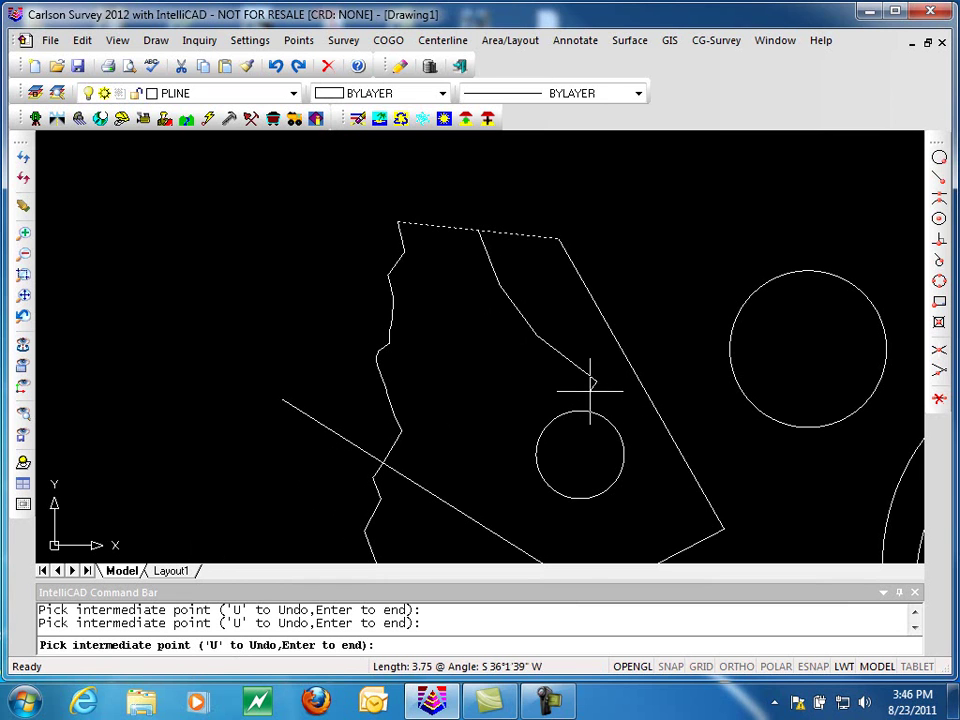
key("Return")
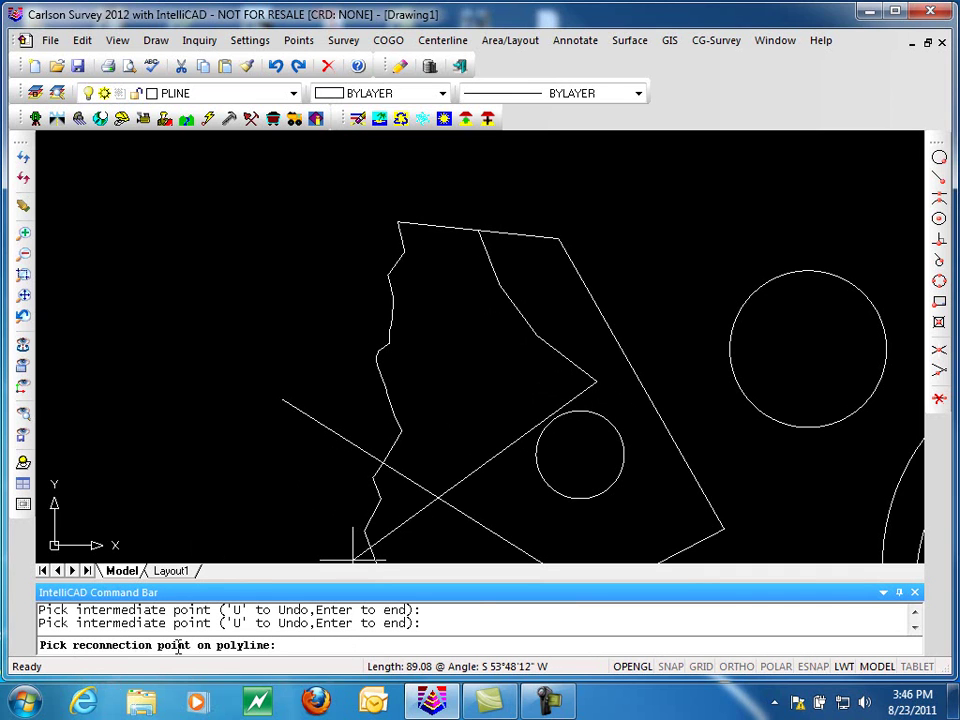
Reconnect the section at the right edge's midpoint using Midpoint snap
right_click(621, 408, "shift")
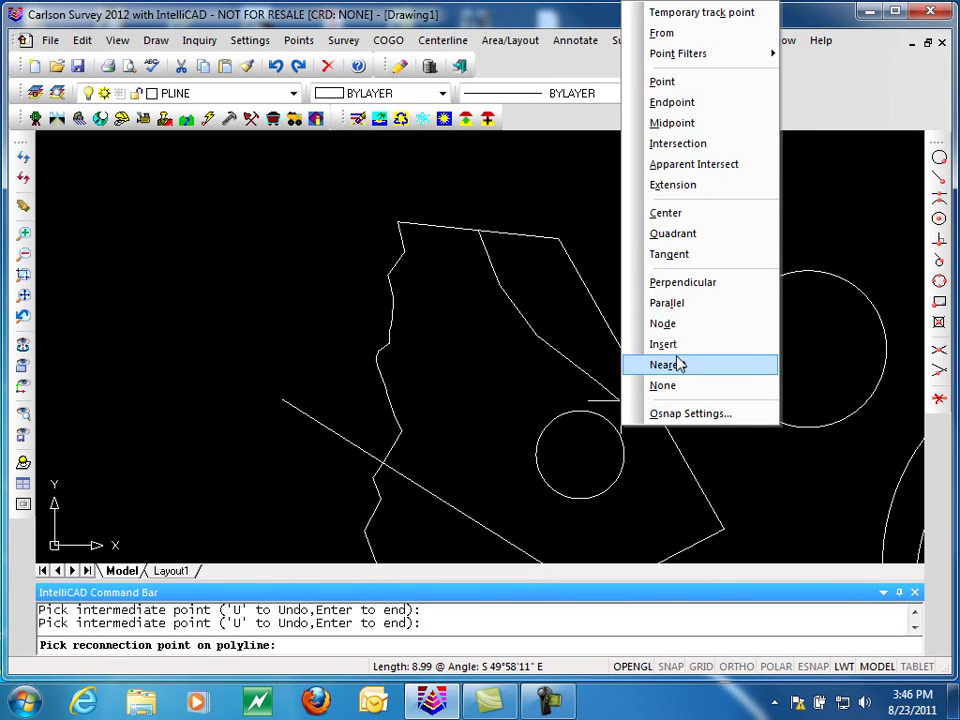
left_click(676, 123)
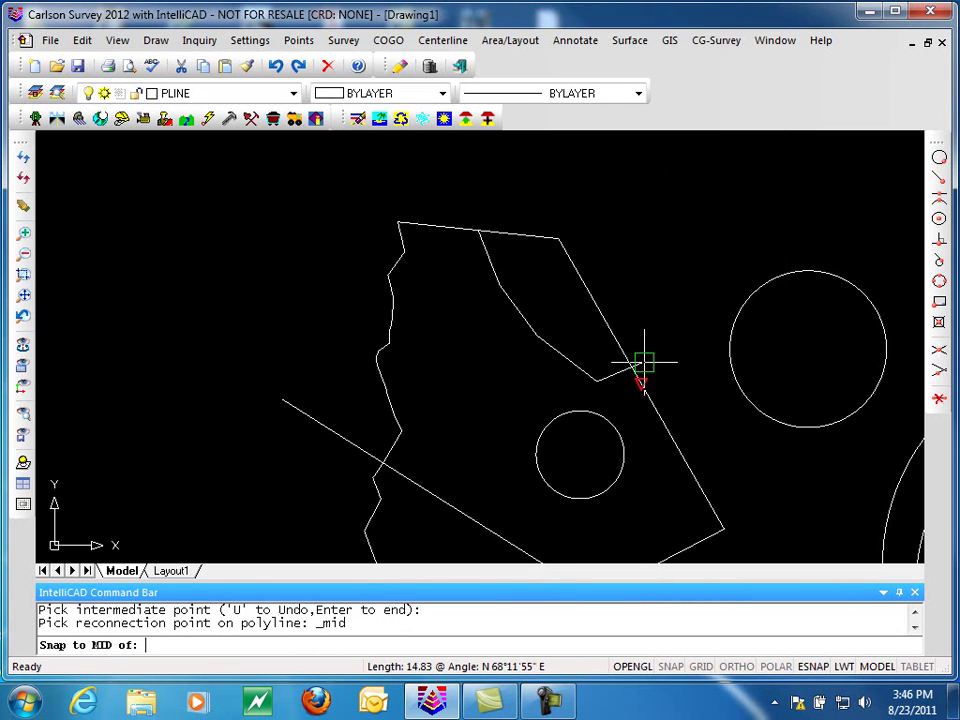
left_click(639, 385)
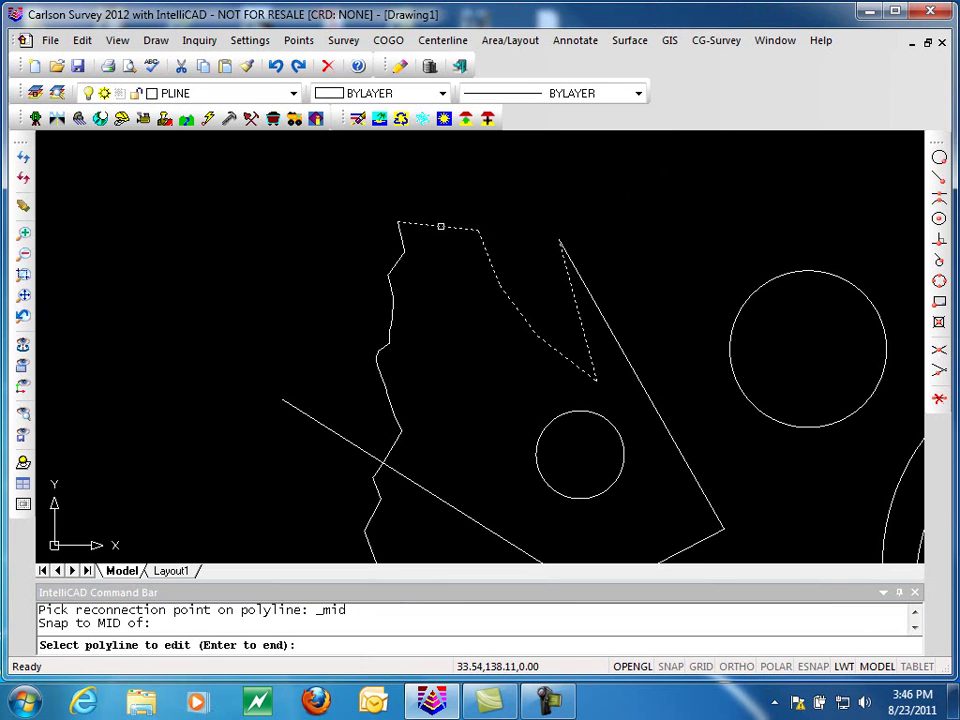
scroll(636, 317, "down", 4)
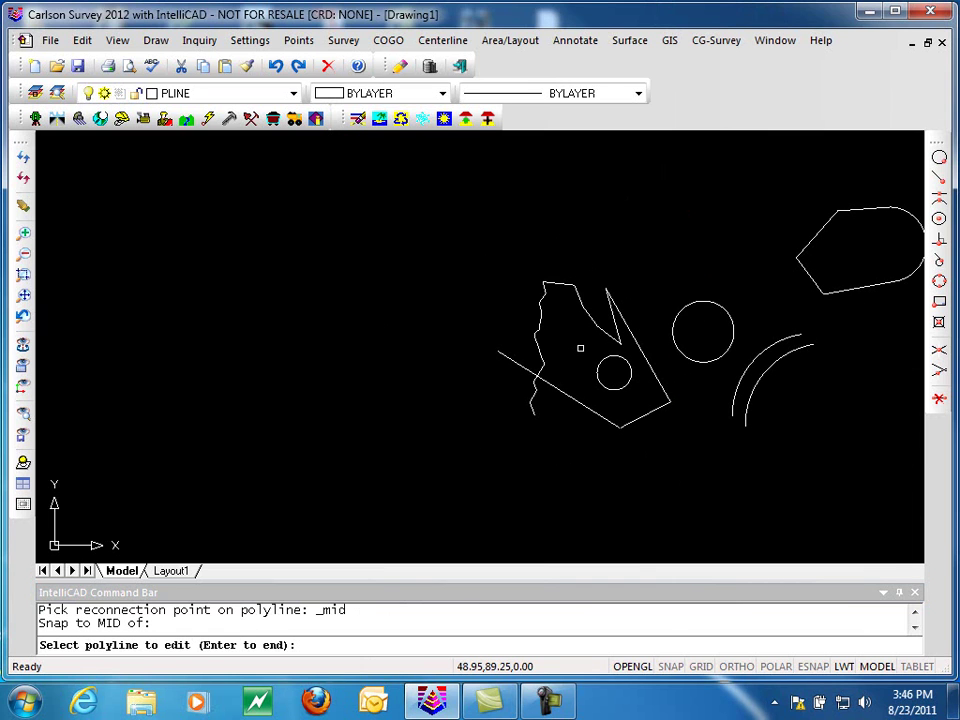
Cancel the pending polyline prompt and dismiss the editing menu without choosing a command
key("Escape")
key("Escape")
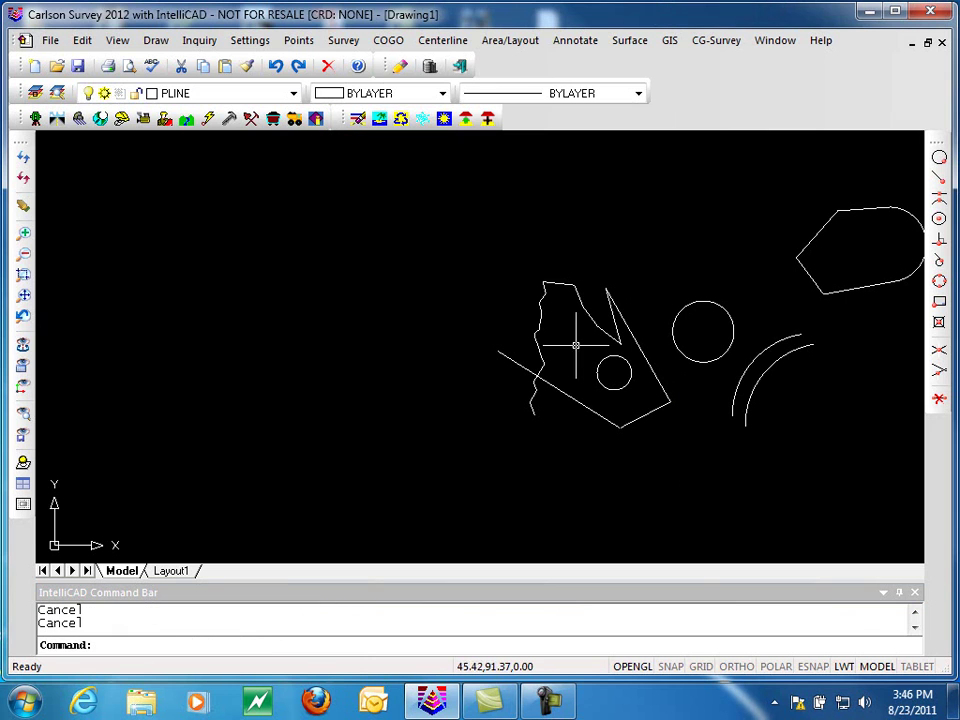
left_click(82, 40)
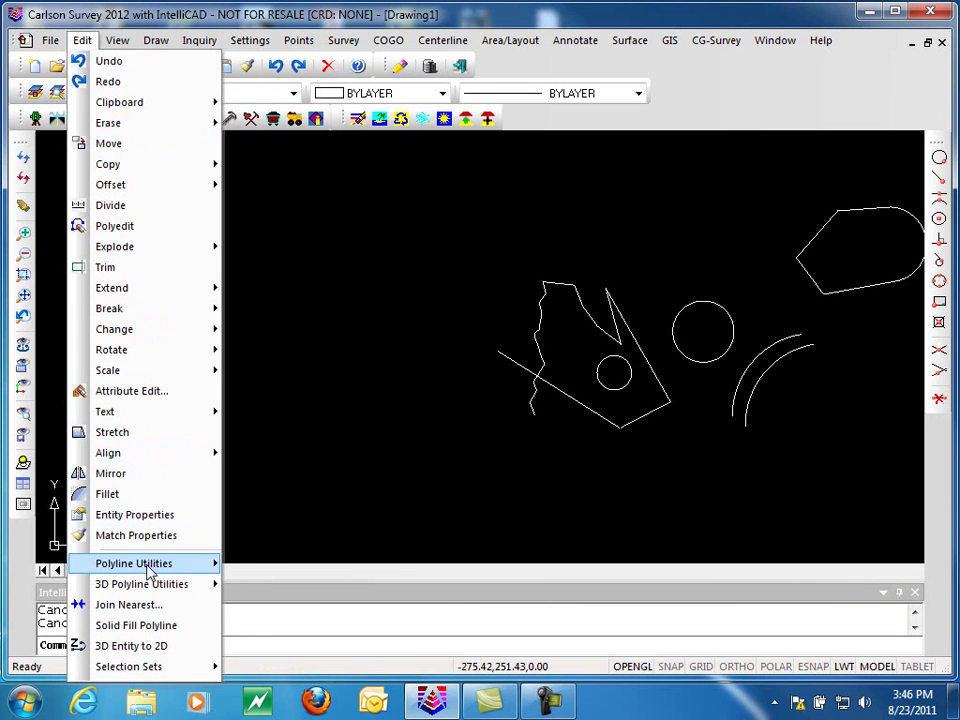
mouse_move(148, 568)
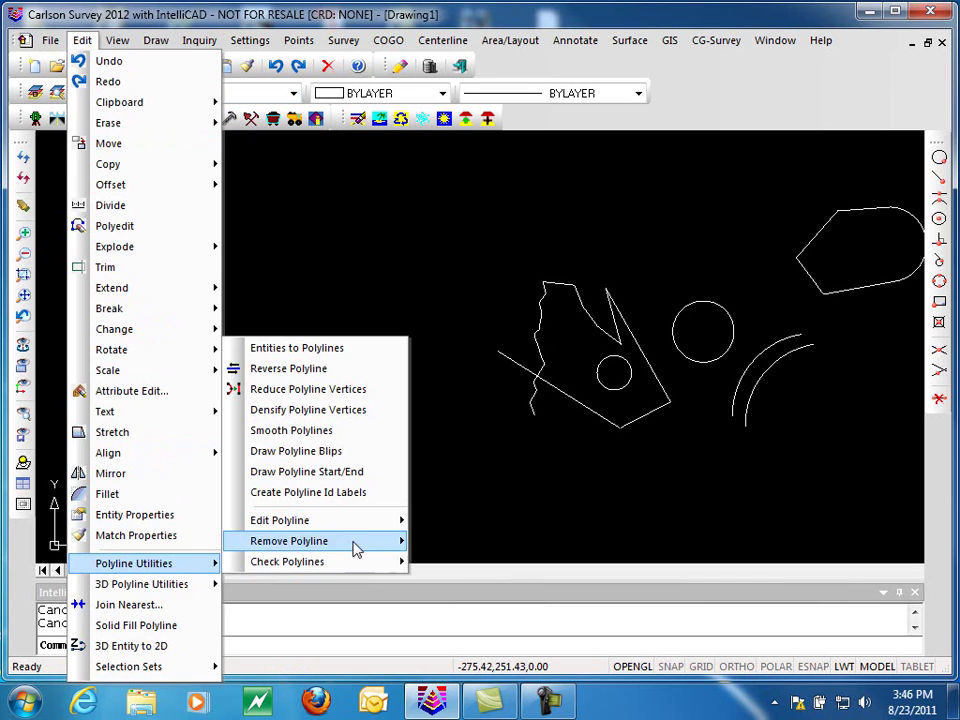
left_click(557, 480)
left_click(518, 492)
Join the two lower polygon edges onto the diagonal polyline using PE Join
type("p")
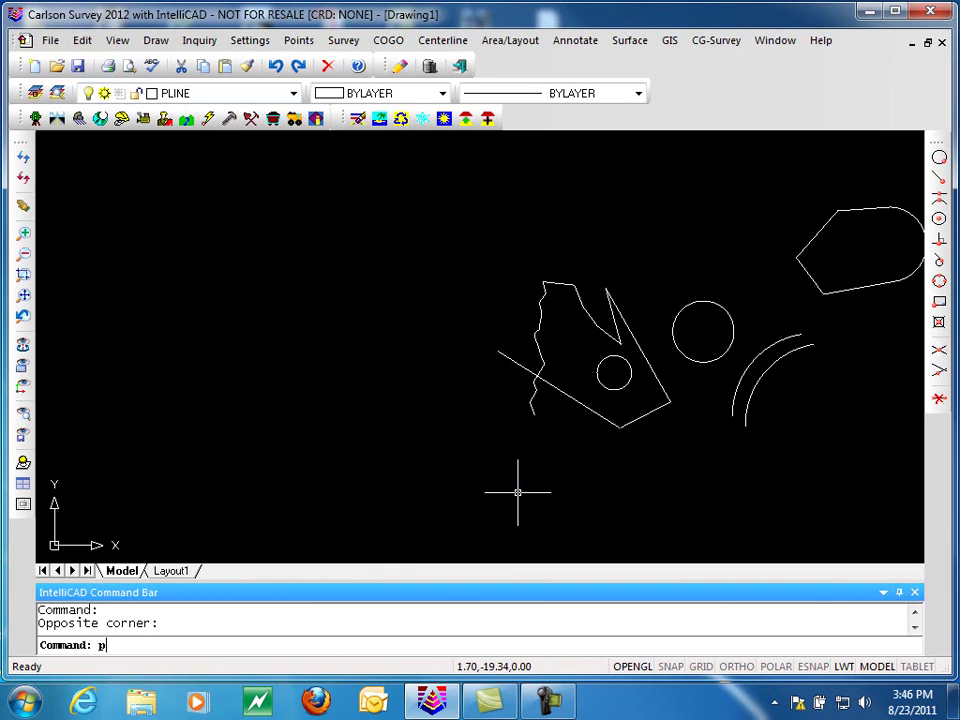
type("e")
key("Return")
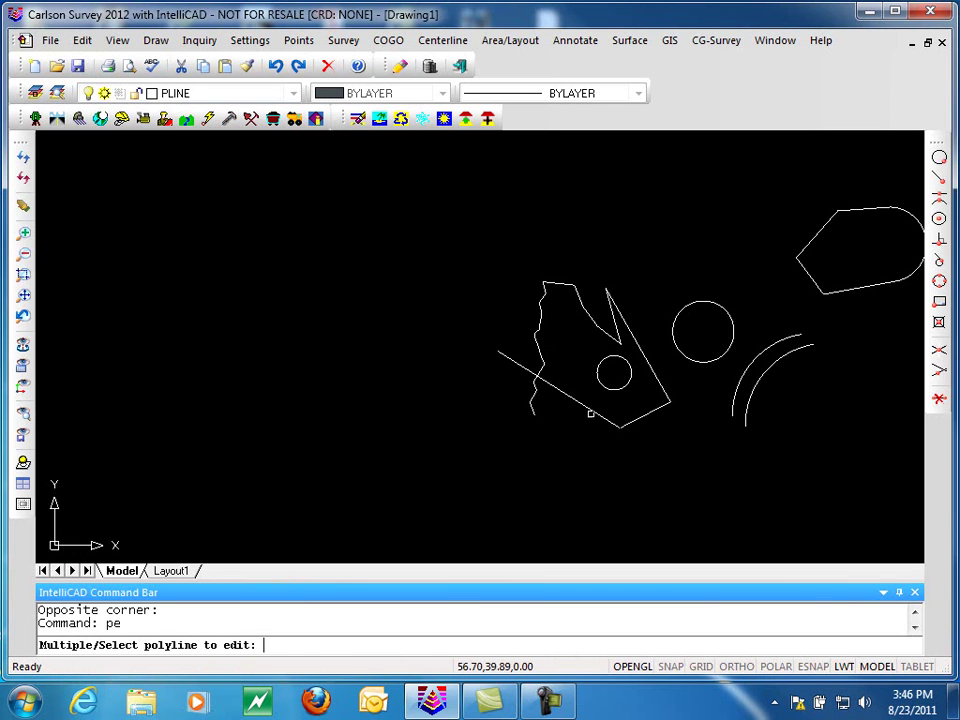
left_click(592, 408)
type("j")
key("Return")
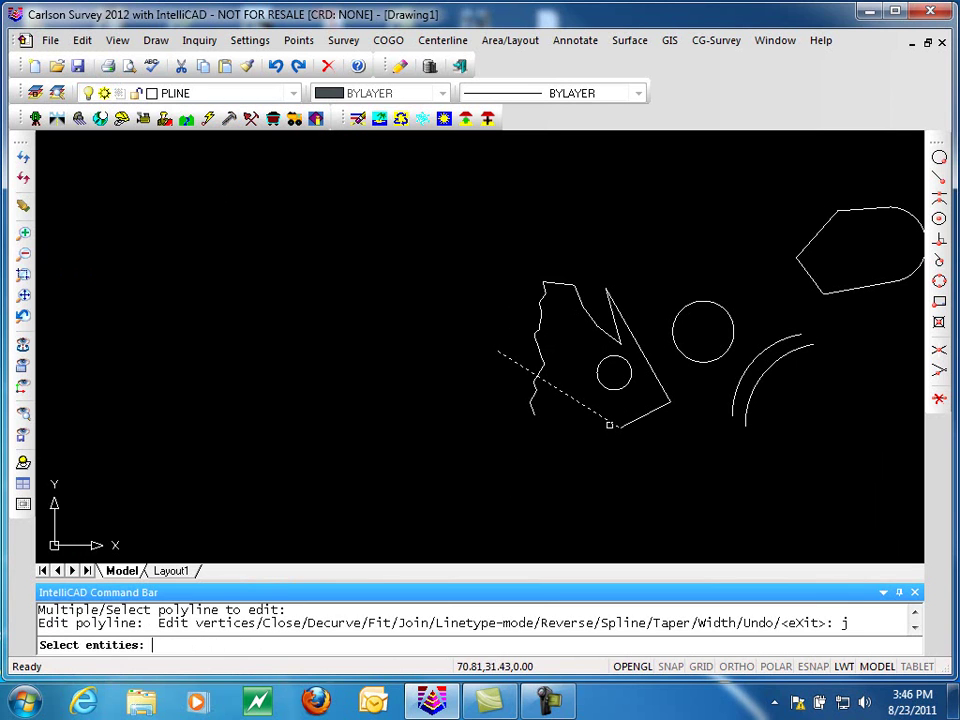
left_click(644, 413)
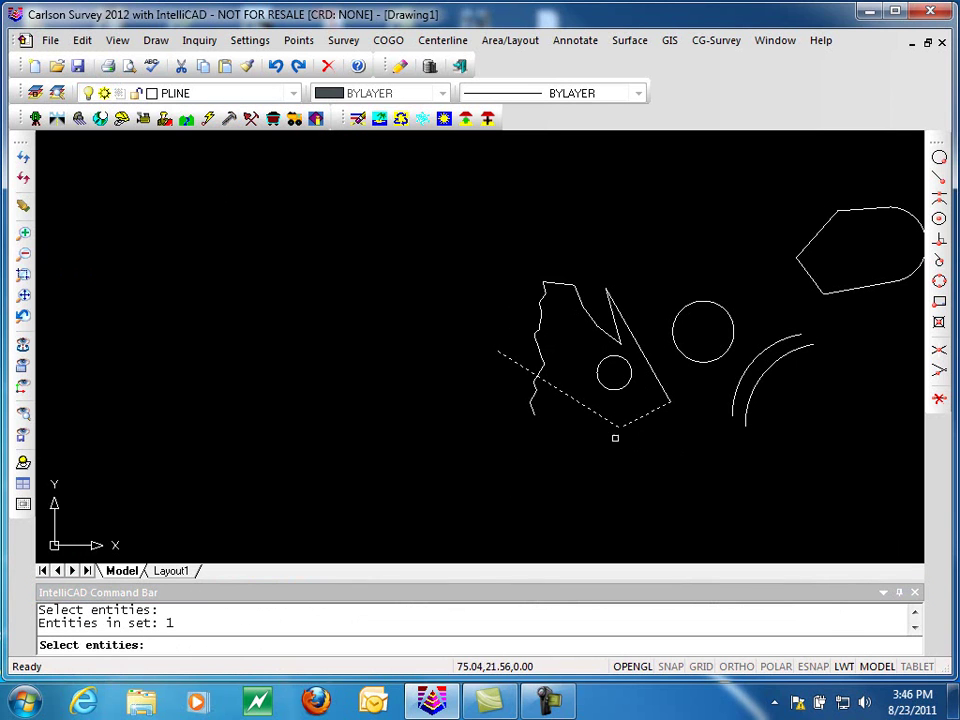
left_click(604, 414)
key("Return")
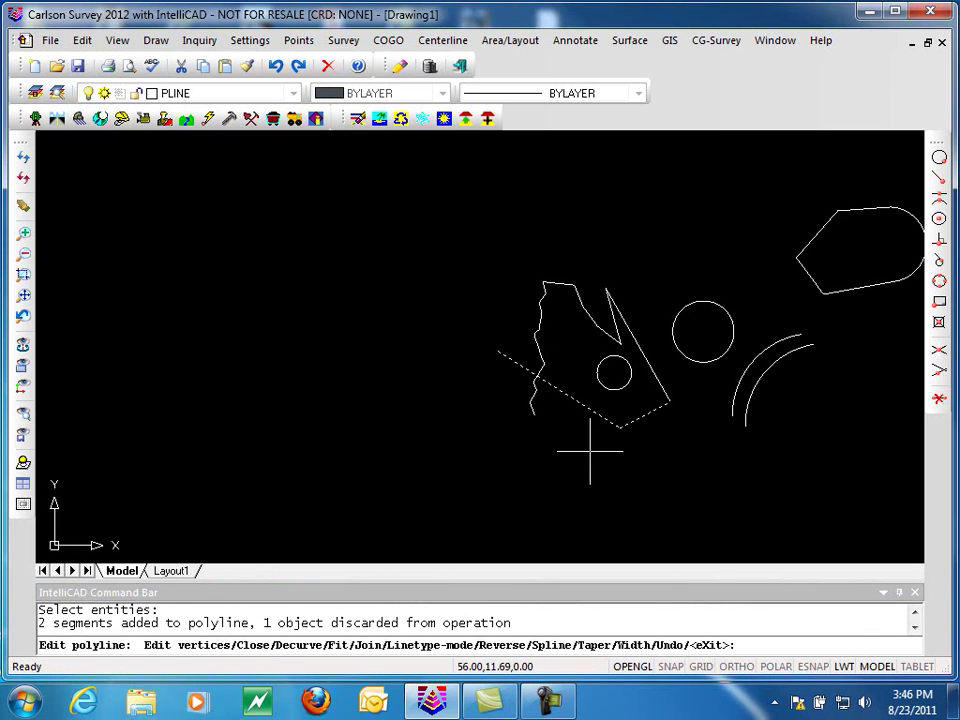
key("Return")
key("Escape")
key("Escape")
left_click(84, 42)
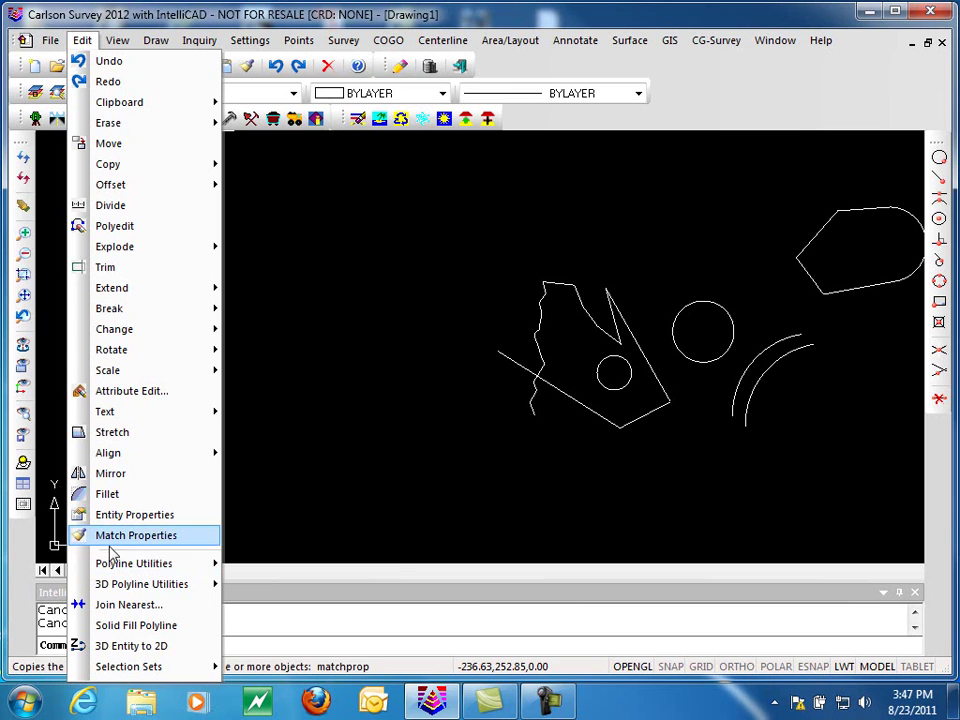
Pick the jagged polyline's section at a midpoint and add new points beneath the small circle
mouse_move(144, 572)
mouse_move(326, 522)
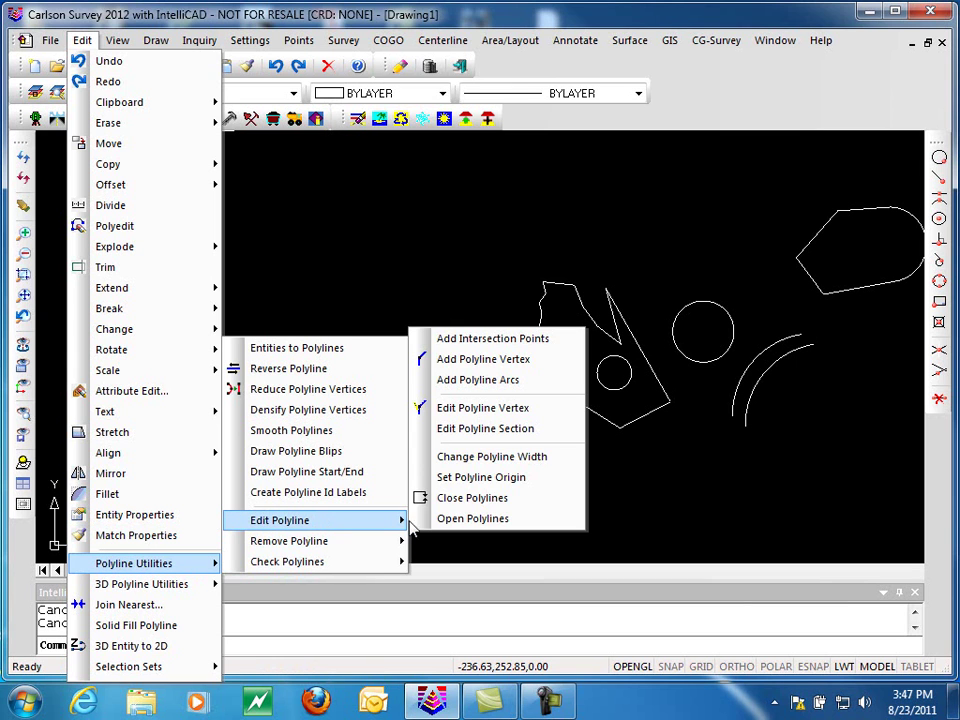
left_click(500, 428)
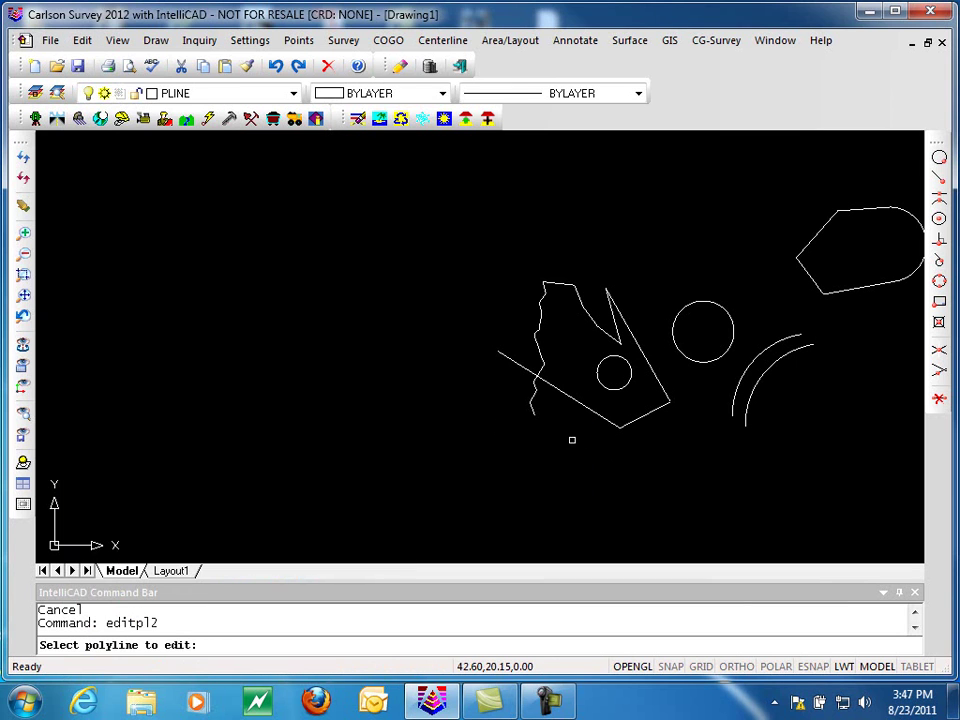
right_click(545, 440, "shift")
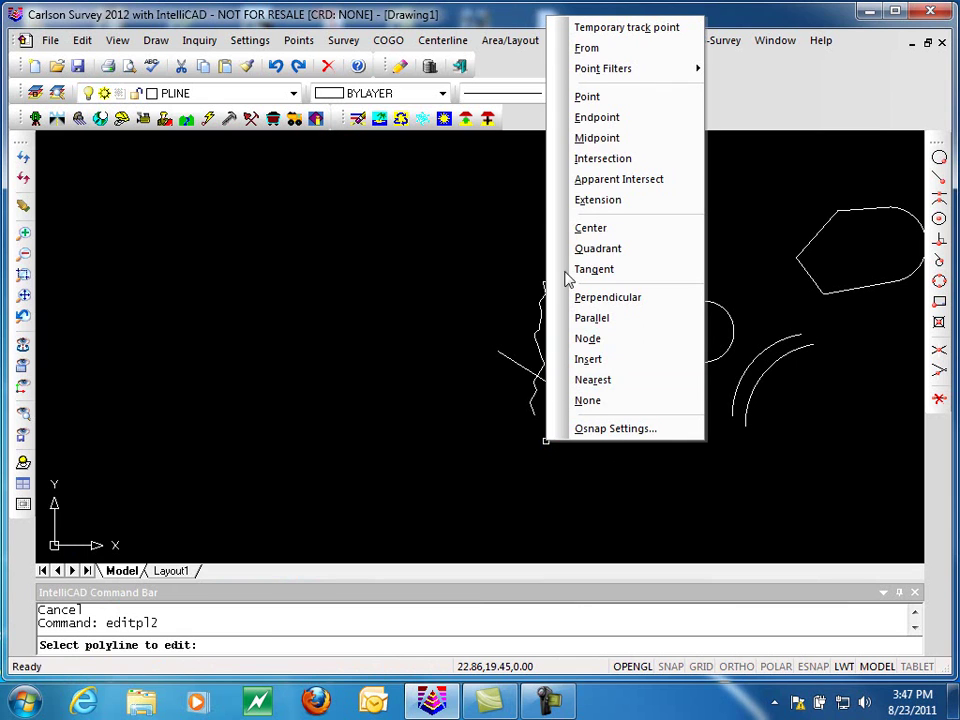
left_click(583, 138)
left_click(573, 399)
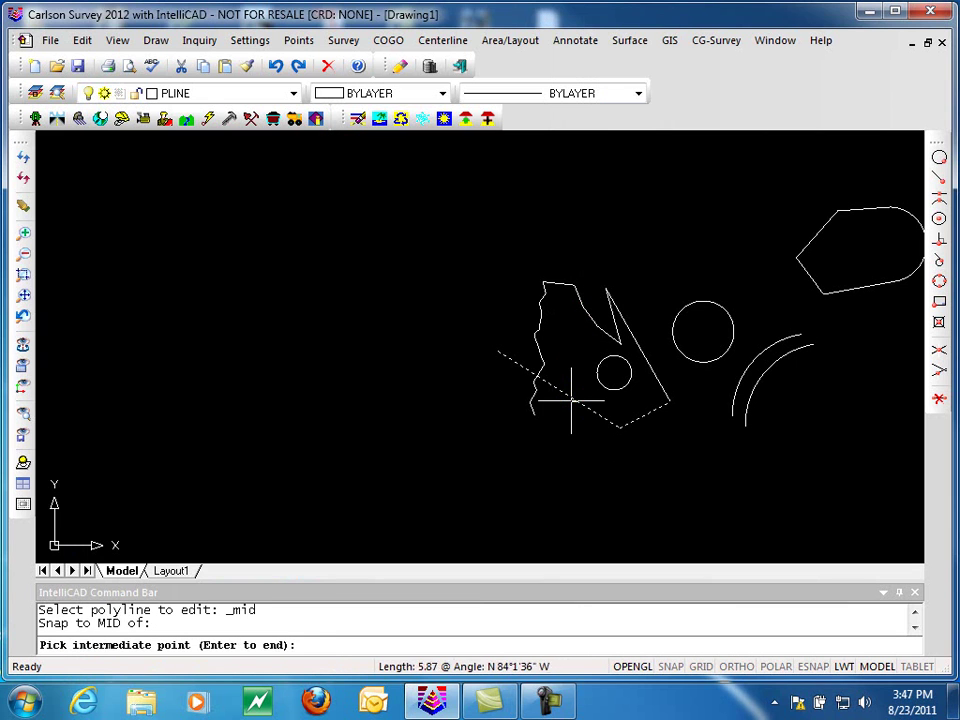
left_click(590, 396)
left_click(613, 390)
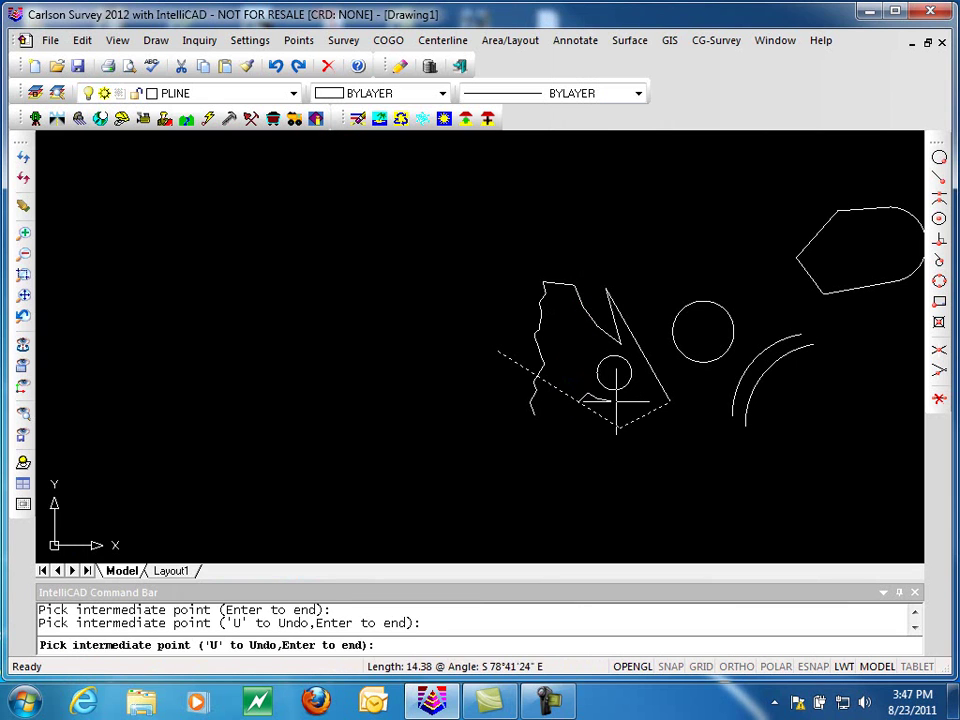
left_click(603, 398)
left_click(635, 401)
left_click(639, 405)
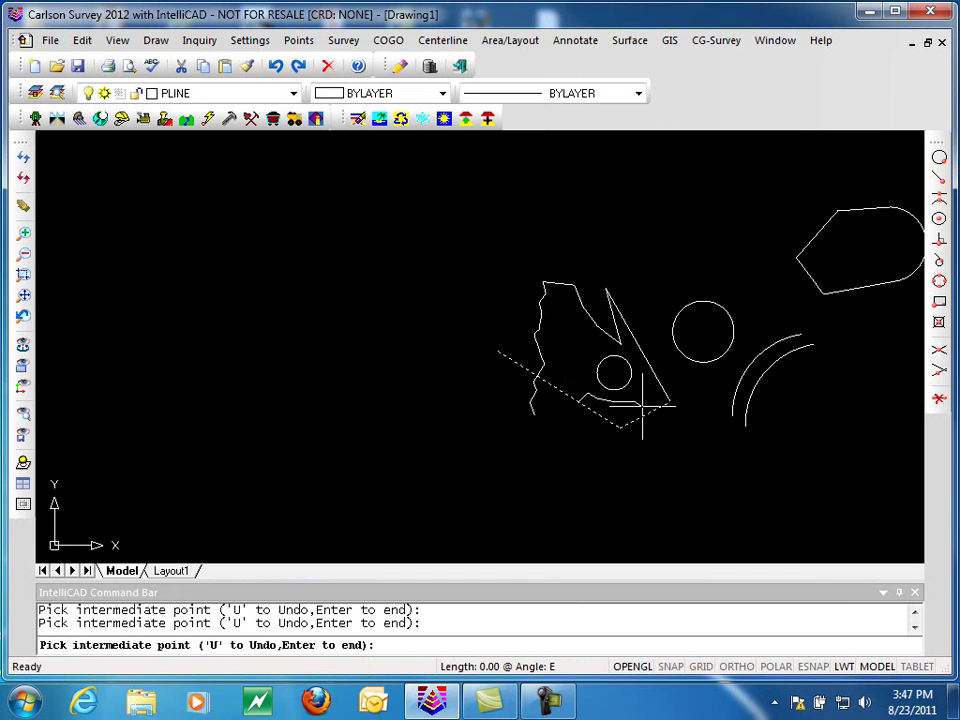
Add a final midpoint-snapped point and reconnect the new section at another segment midpoint
right_click(640, 416, "shift")
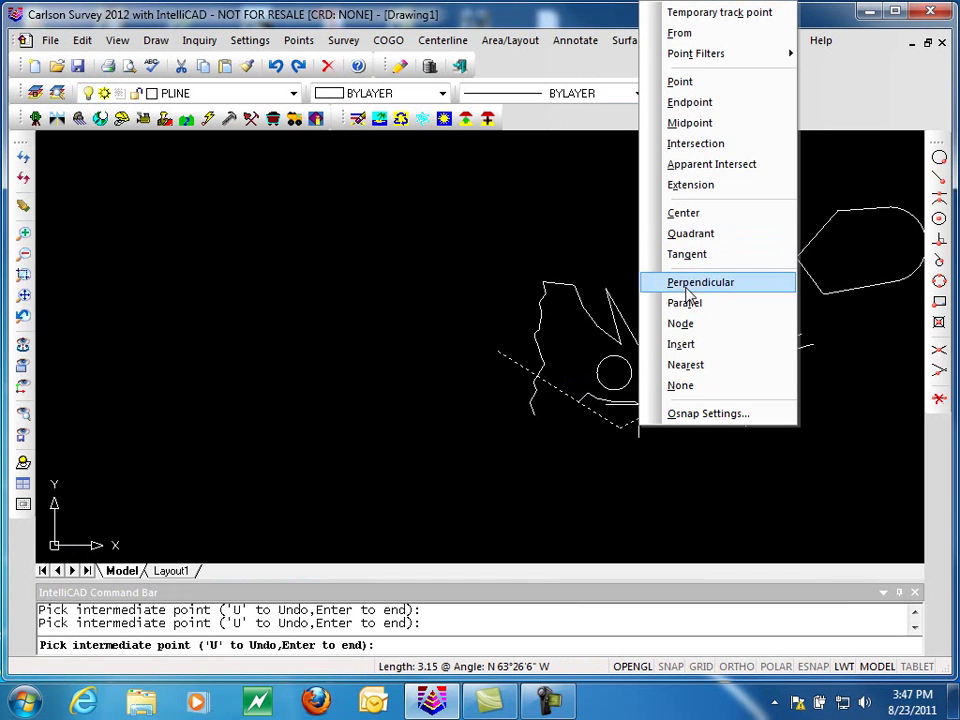
left_click(672, 124)
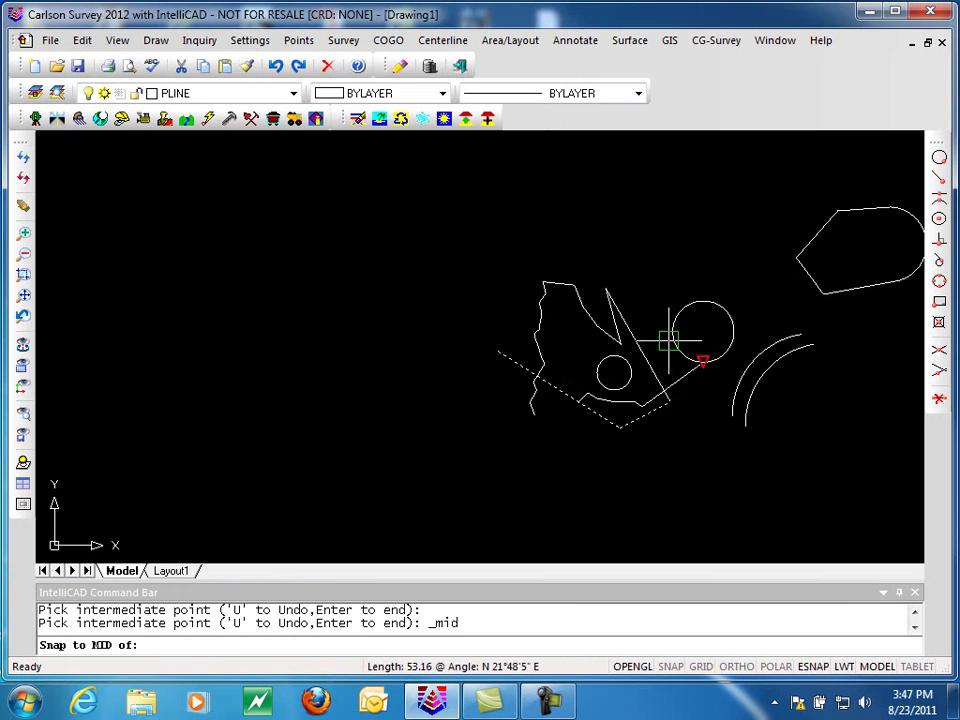
left_click(659, 446)
key("Return")
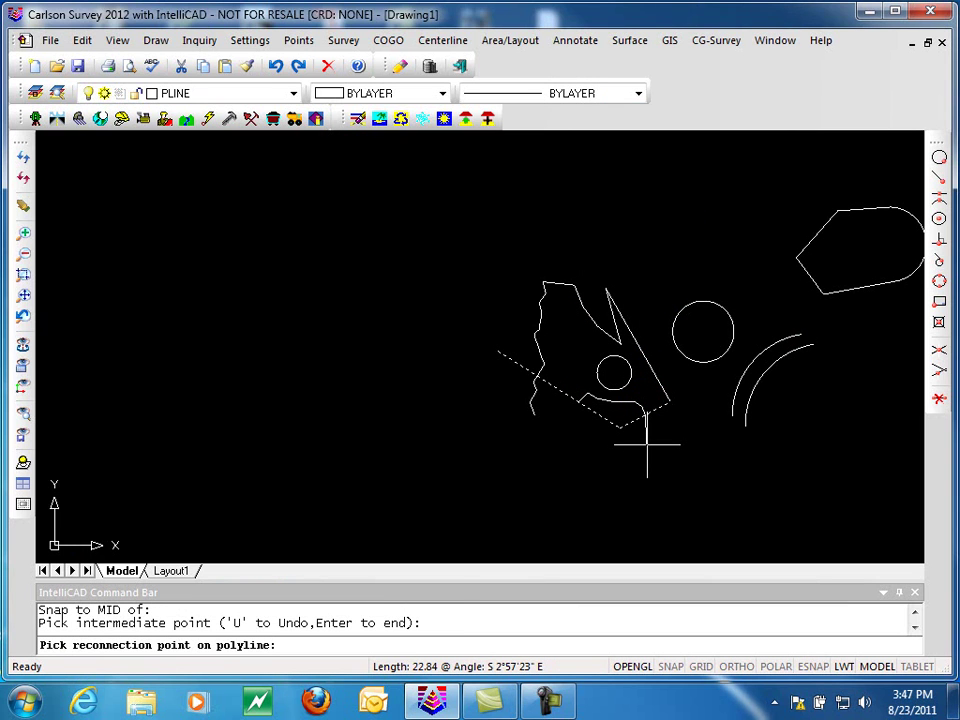
right_click(646, 446, "shift")
left_click(706, 142)
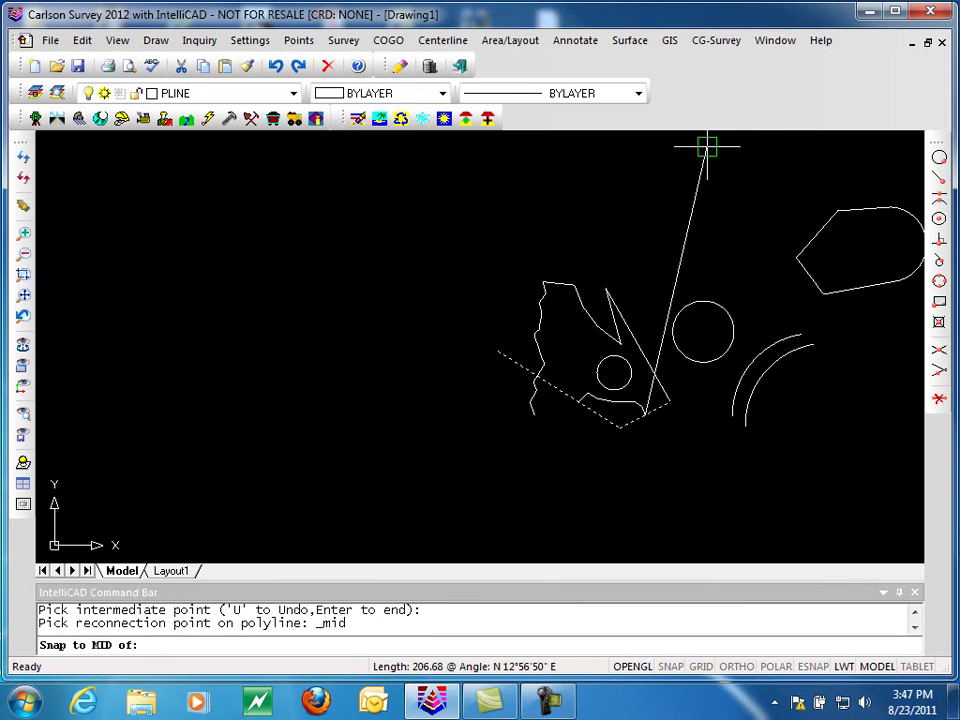
left_click(639, 413)
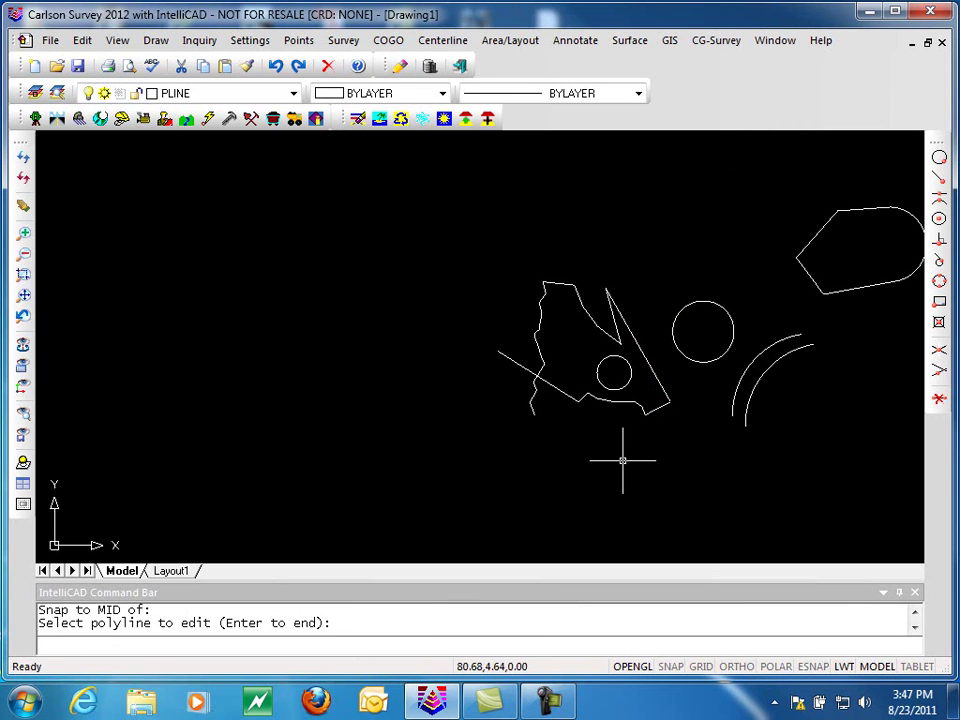
key("Return")
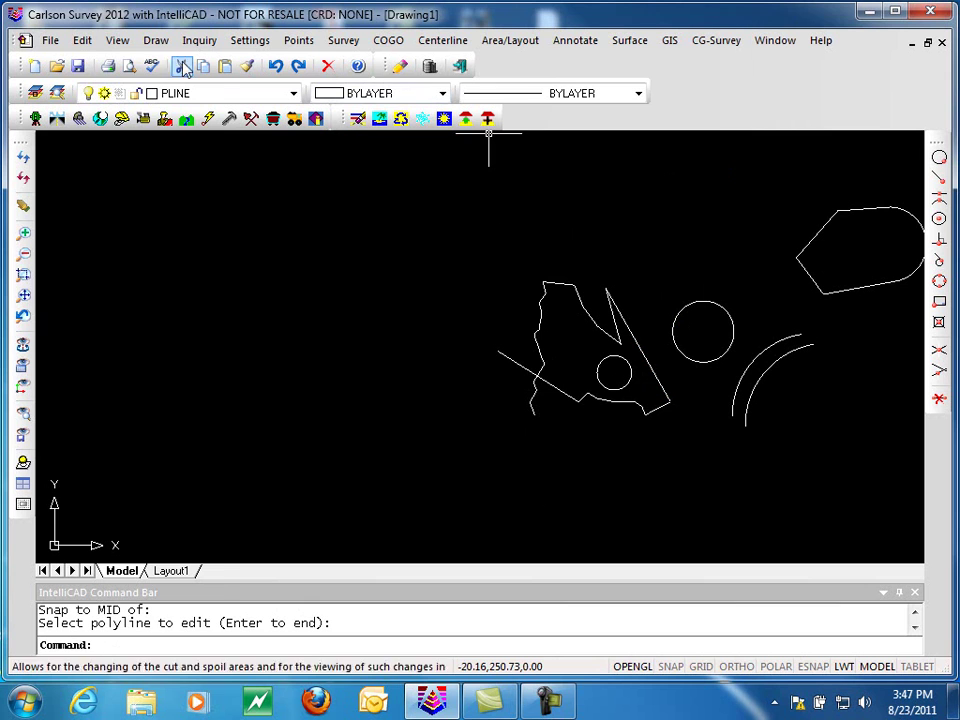
Set the small circle's polyline width to 15, turning it into a thick donut
left_click(82, 40)
mouse_move(166, 570)
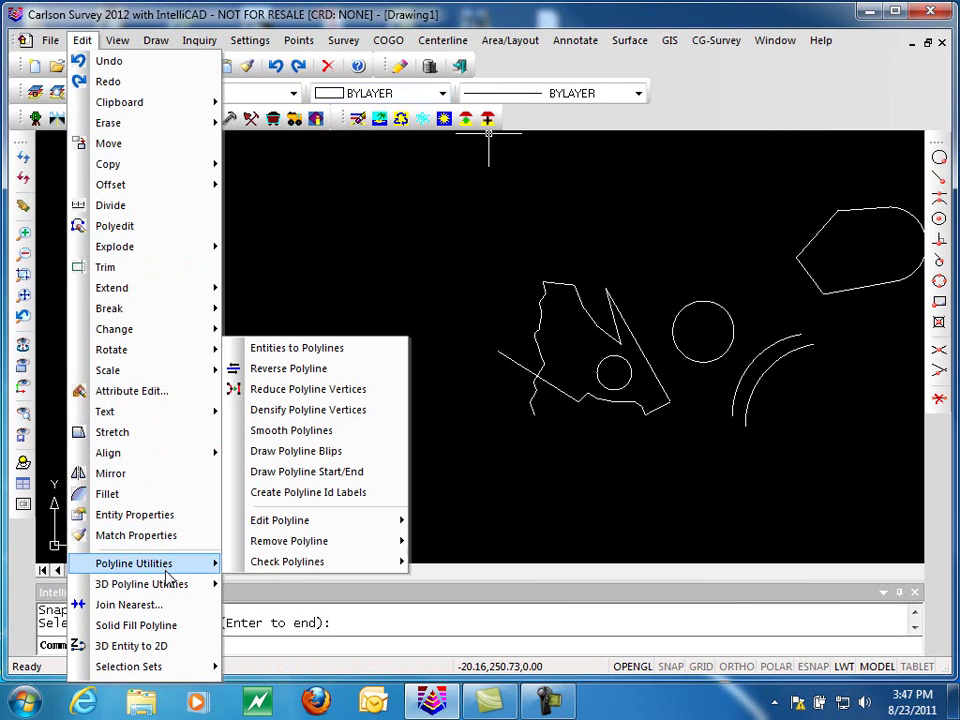
mouse_move(328, 524)
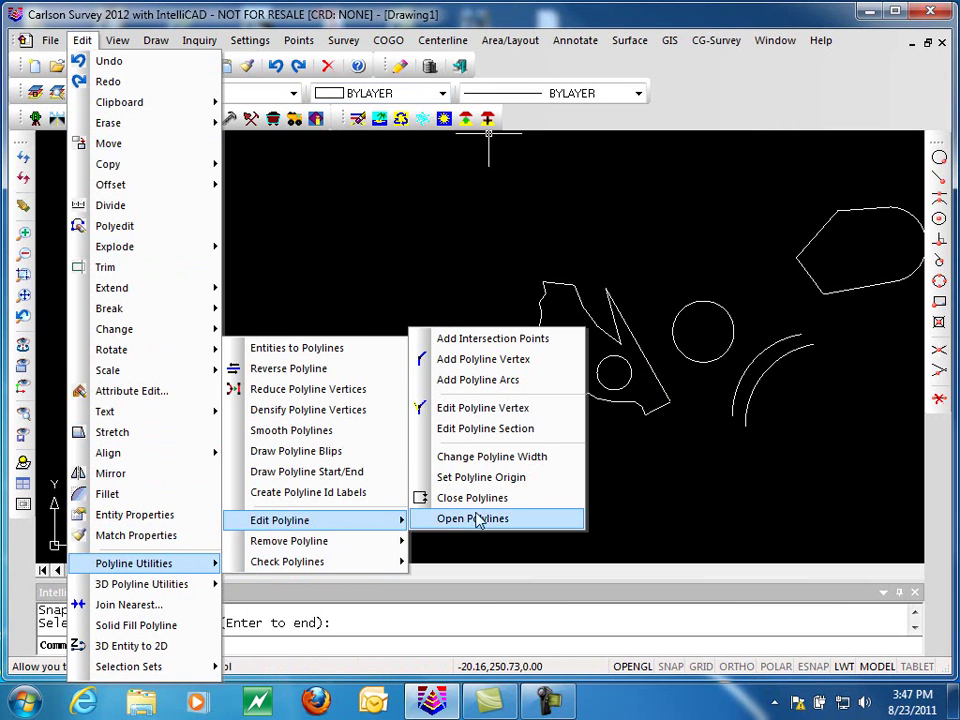
left_click(540, 458)
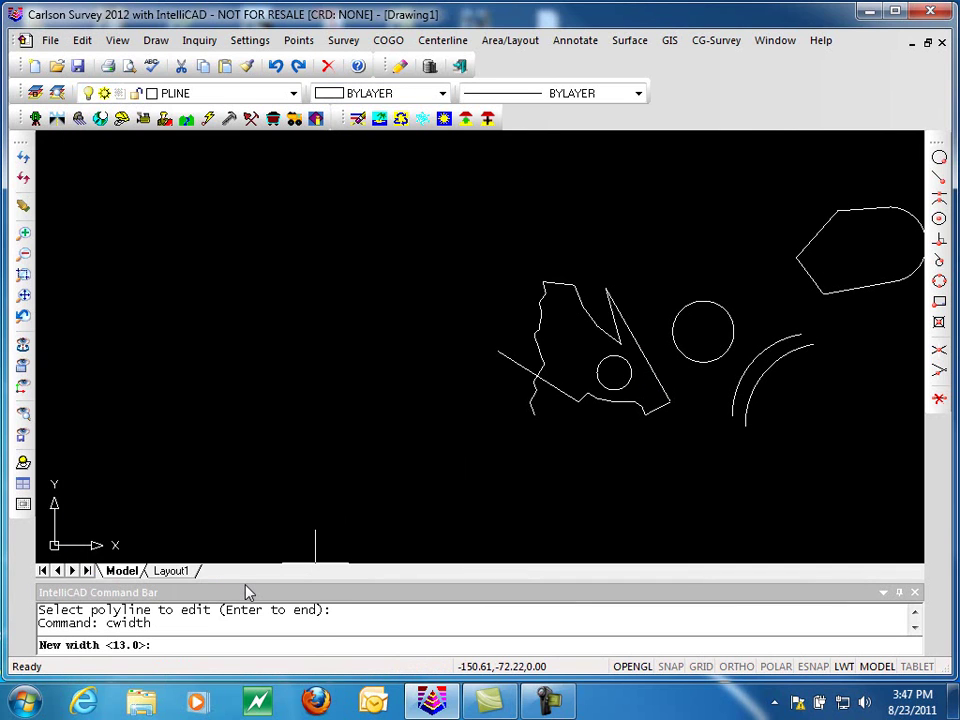
type("15")
key("Return")
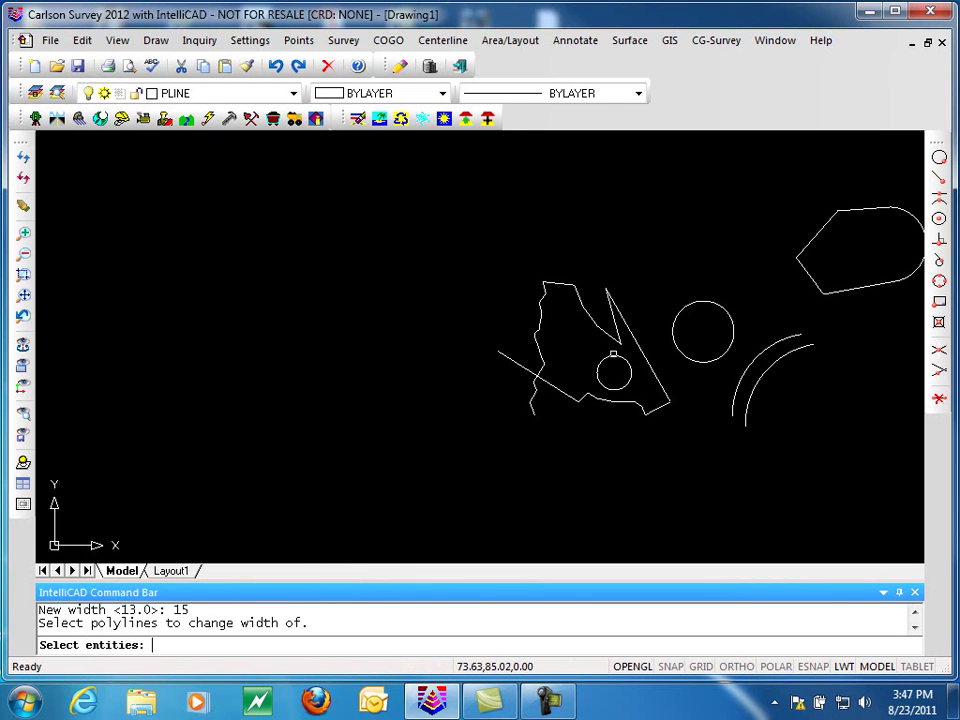
left_click(604, 358)
key("Return")
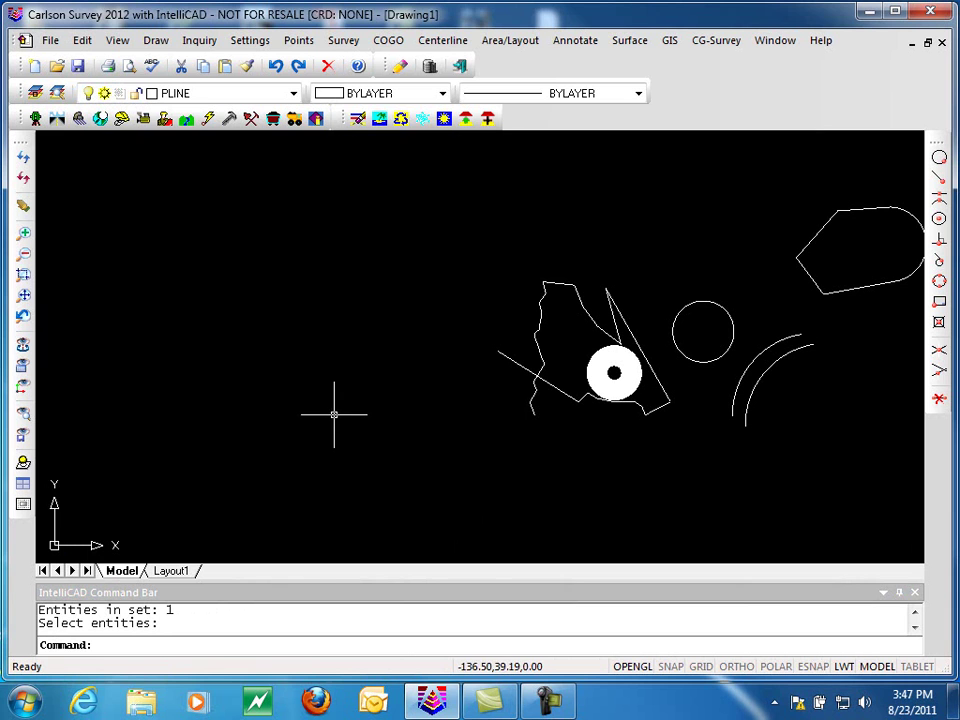
right_click(298, 384)
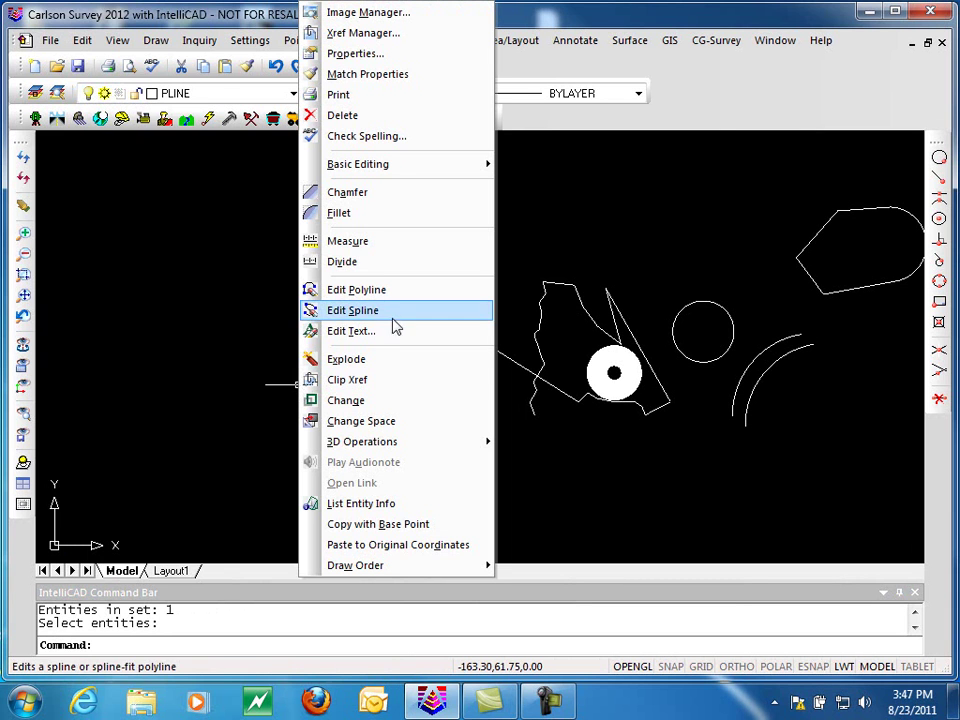
Try Set Polyline Origin, pan the view, select the rounded shape, then cancel the attempt
left_click(84, 42)
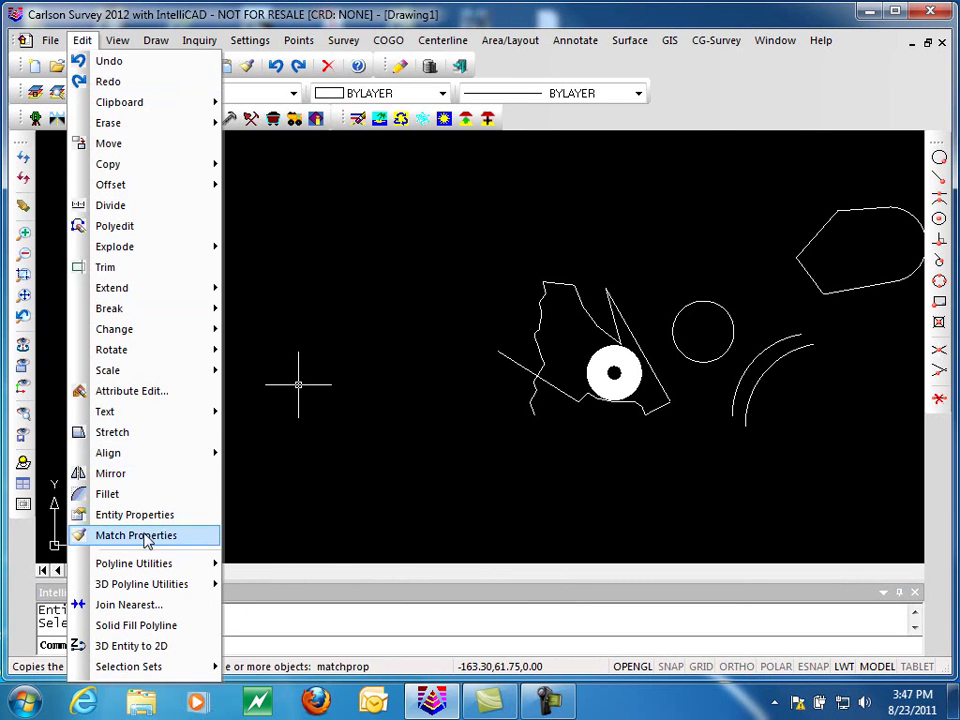
mouse_move(377, 525)
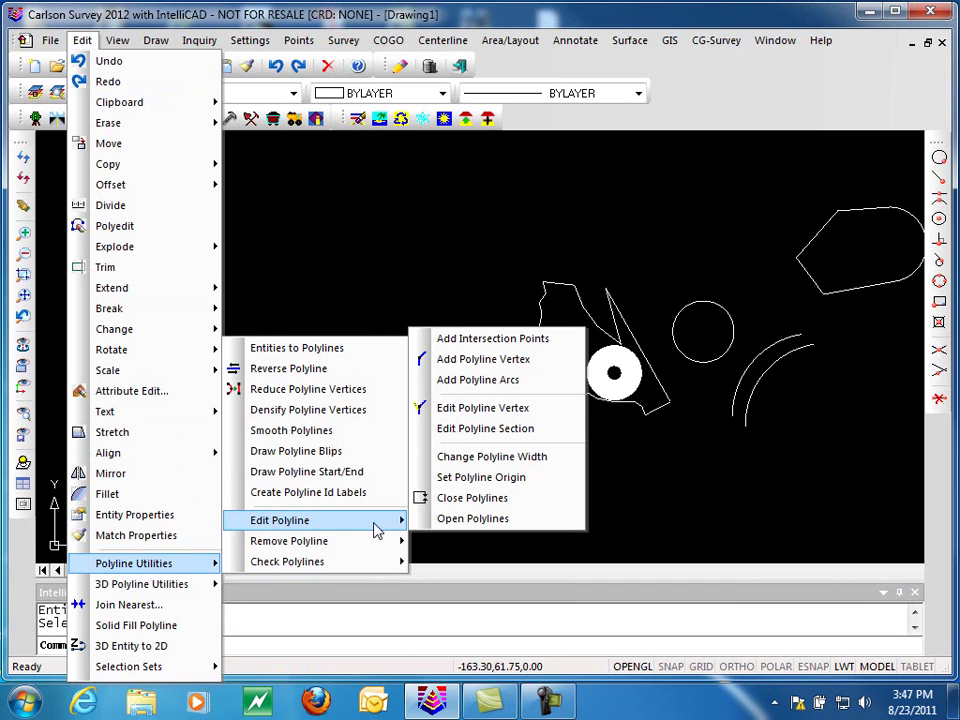
left_click(492, 487)
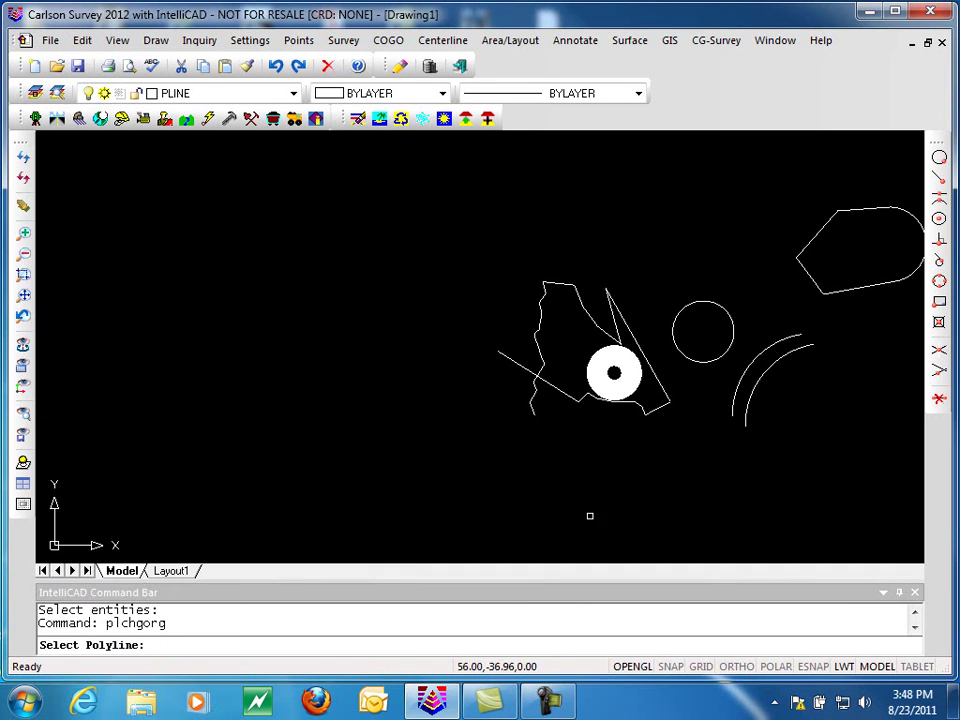
left_click(705, 313)
middle_click_drag(718, 323, 529, 384)
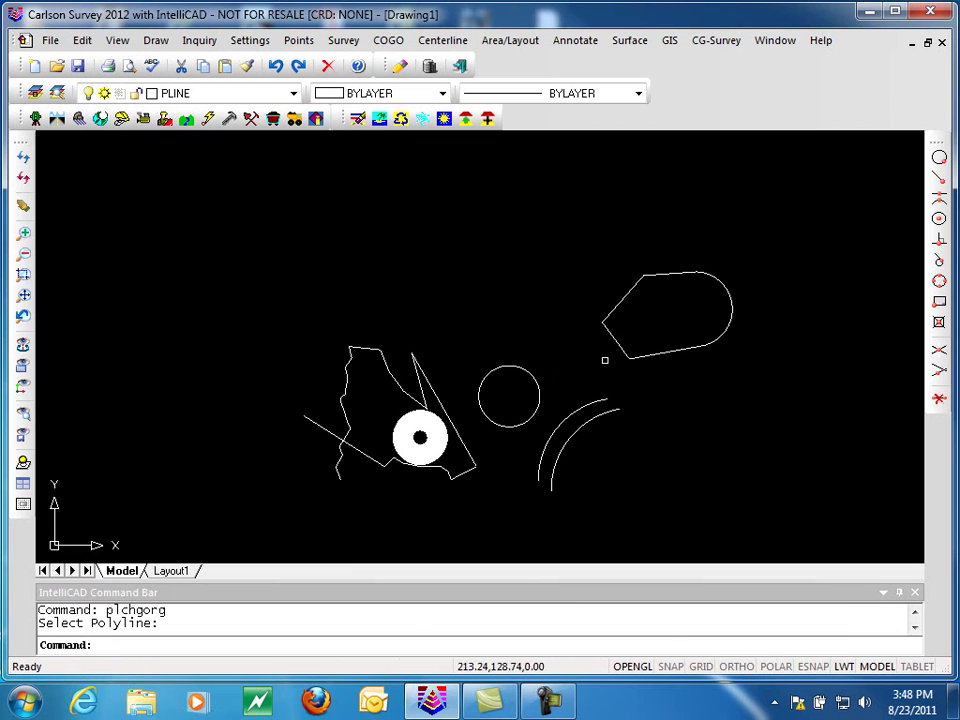
left_click(618, 342)
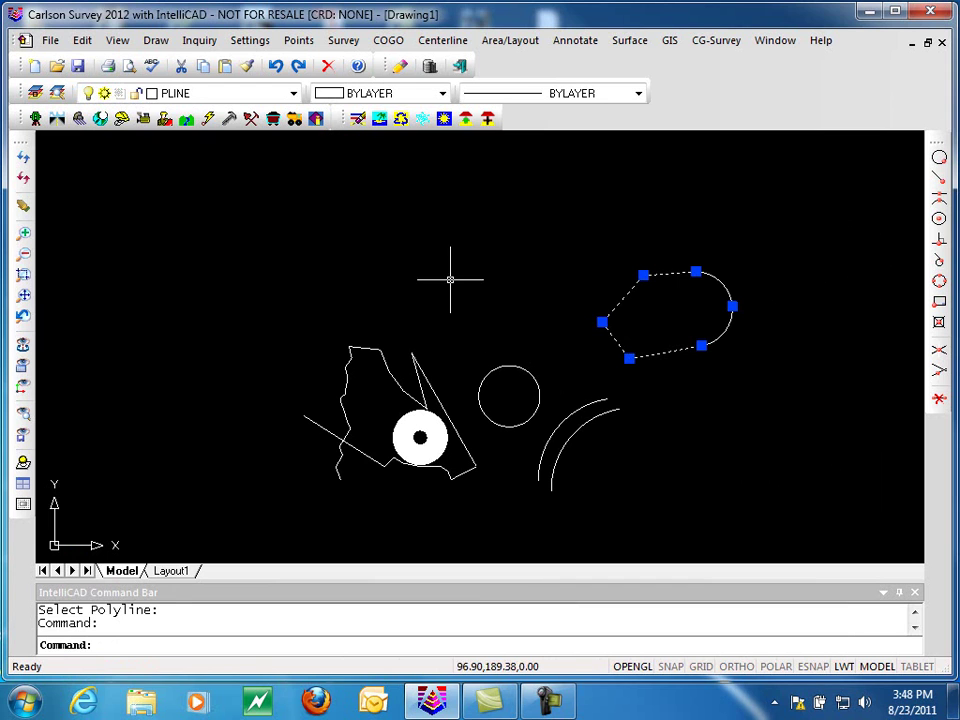
key("Escape")
key("Escape")
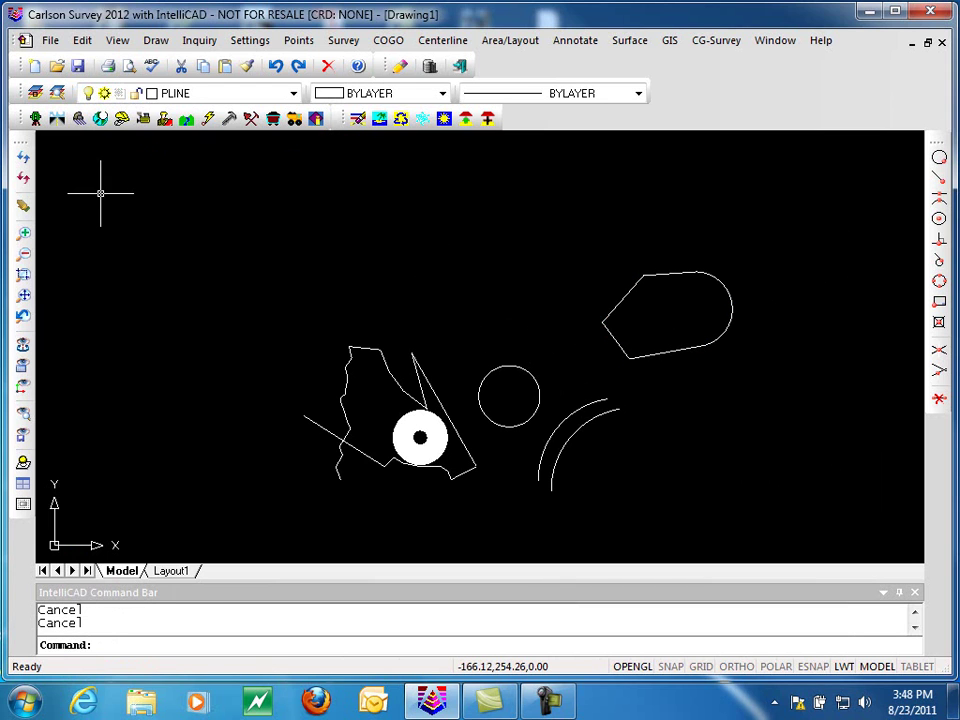
Move the rounded shape's origin to its lower-left vertex with Set Polyline Origin
left_click(80, 40)
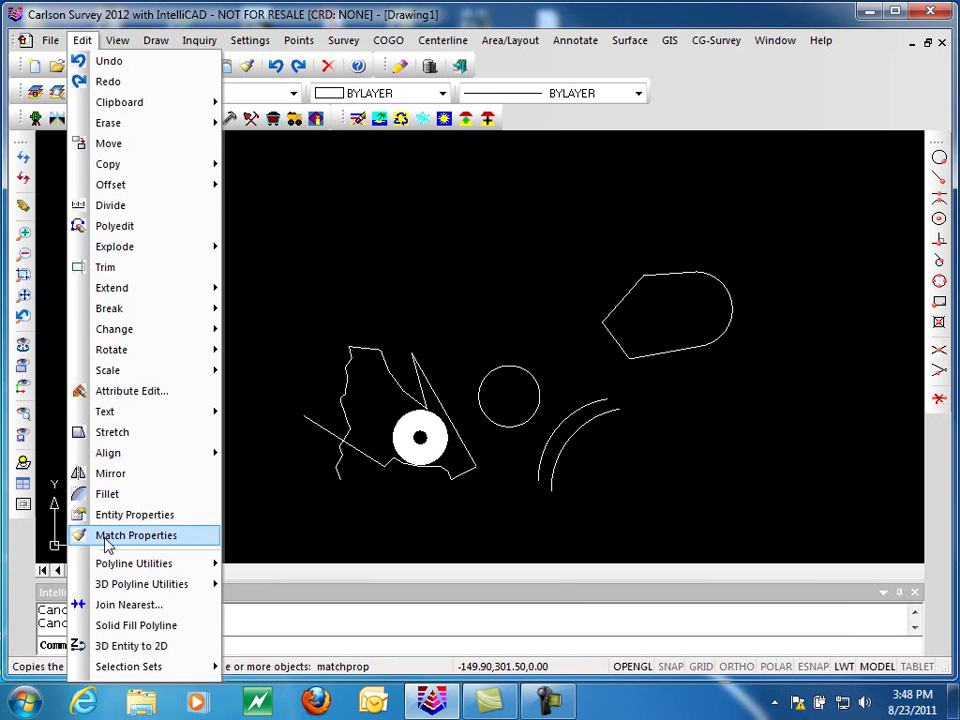
mouse_move(125, 564)
mouse_move(299, 540)
mouse_move(322, 521)
left_click(522, 475)
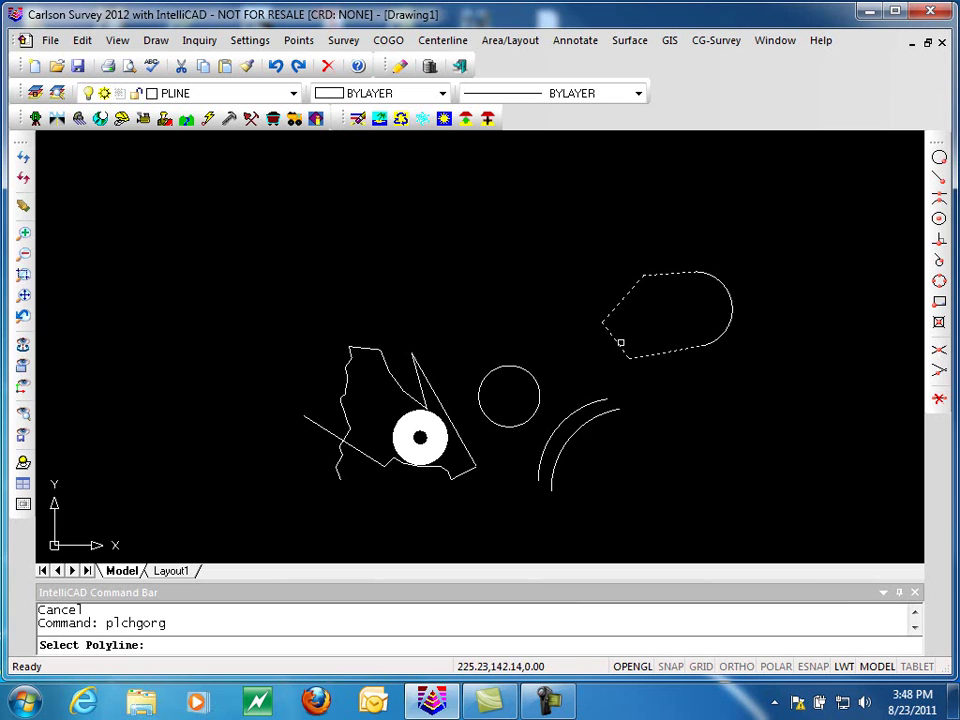
left_click(620, 342)
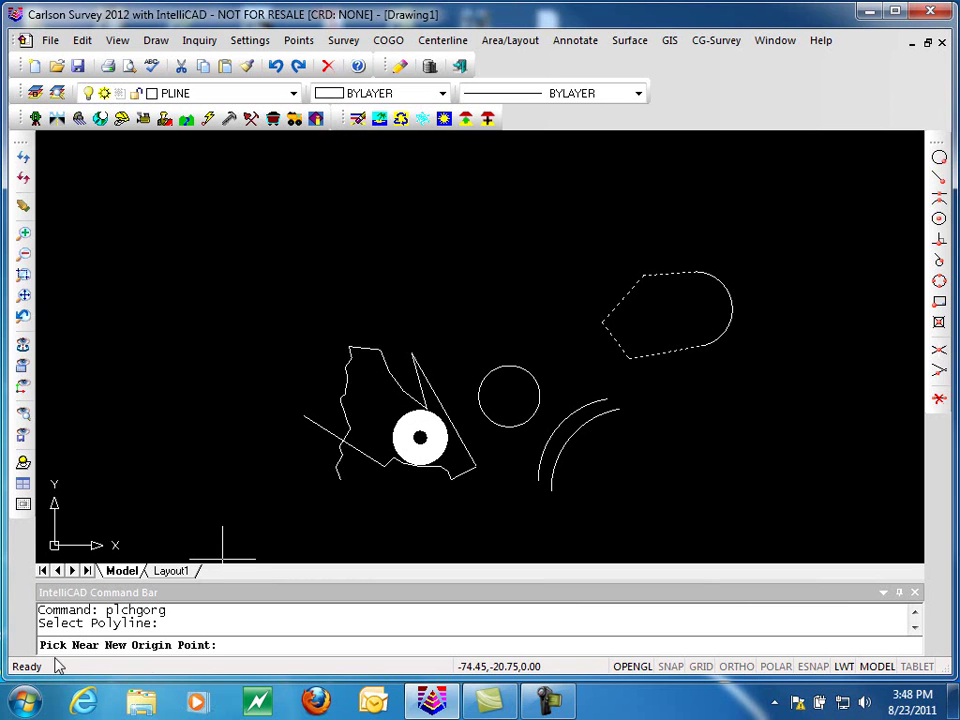
left_click(625, 365)
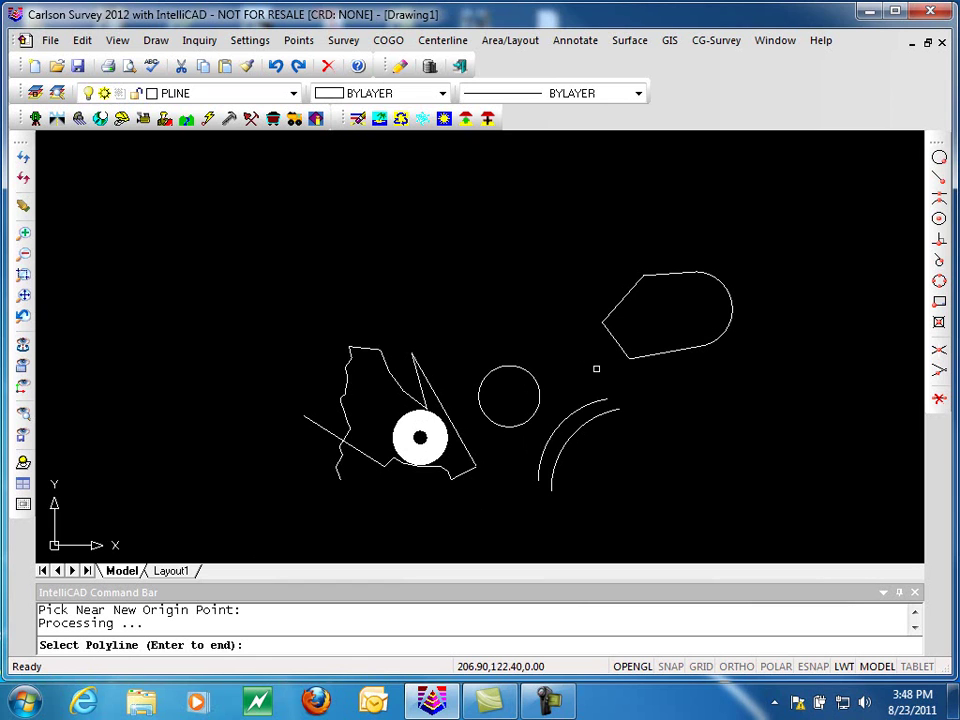
key("Return")
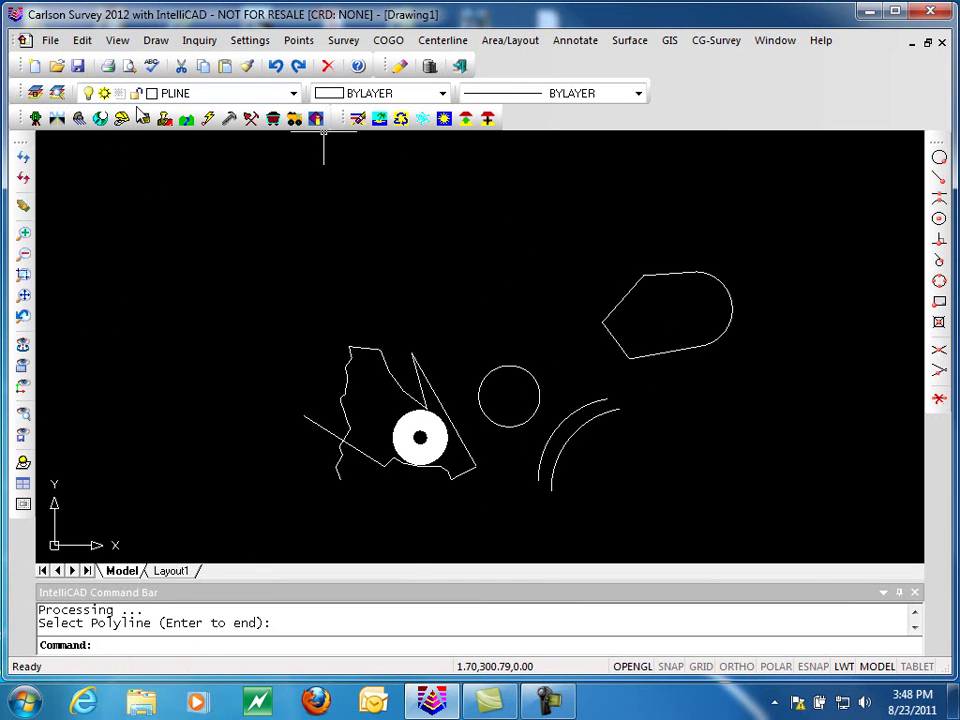
Mark the rounded shape's start and end with size-10 SPT4/SPT8 symbols on layer ENDMARK
left_click(117, 40)
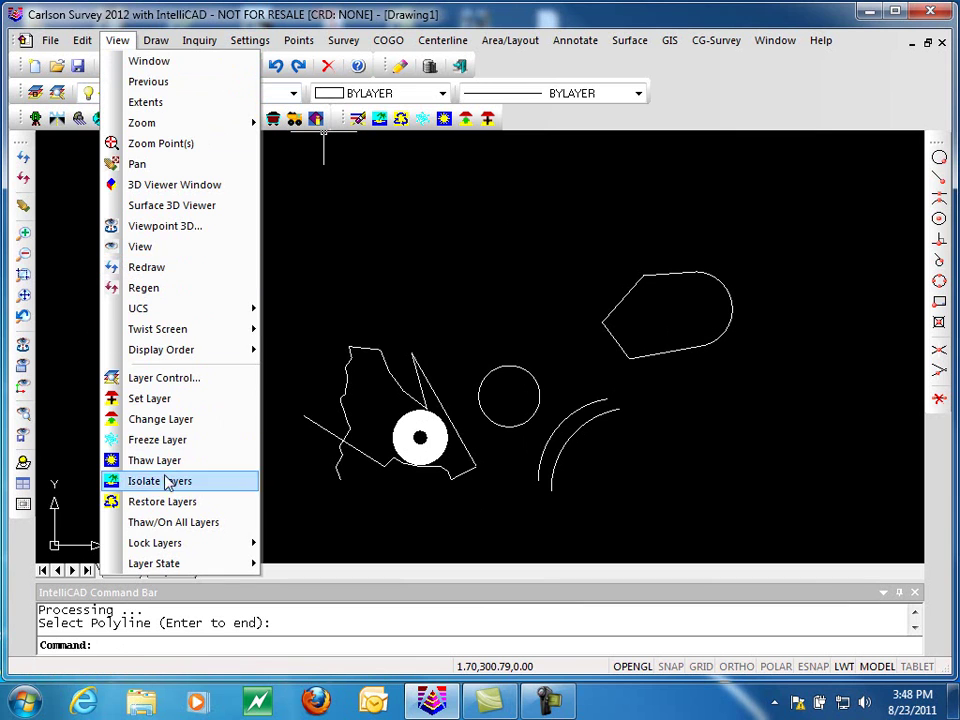
mouse_move(80, 40)
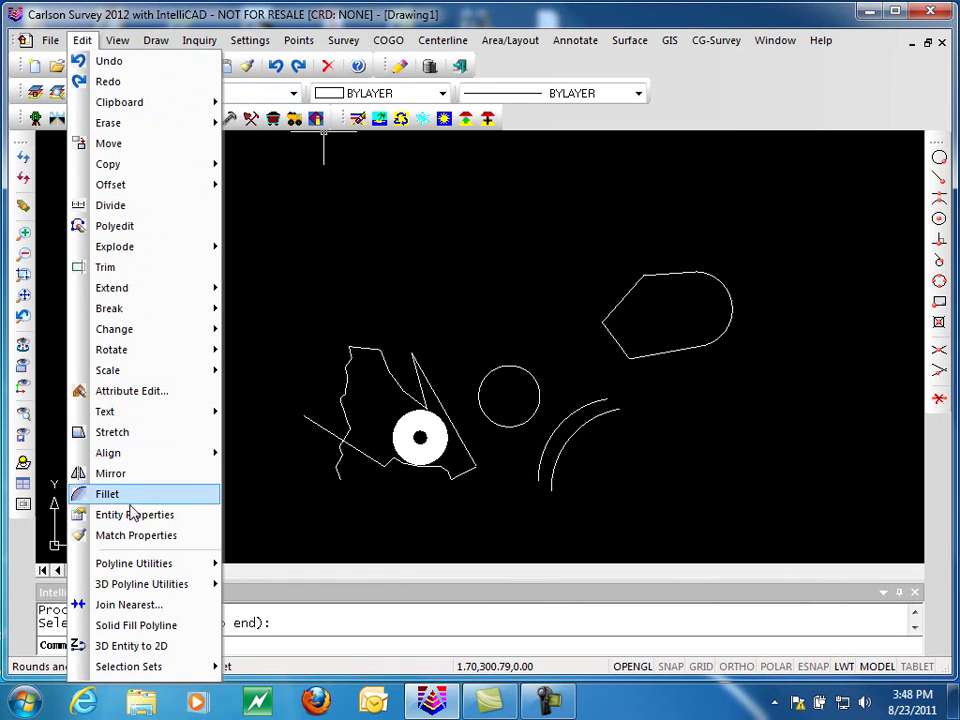
mouse_move(100, 566)
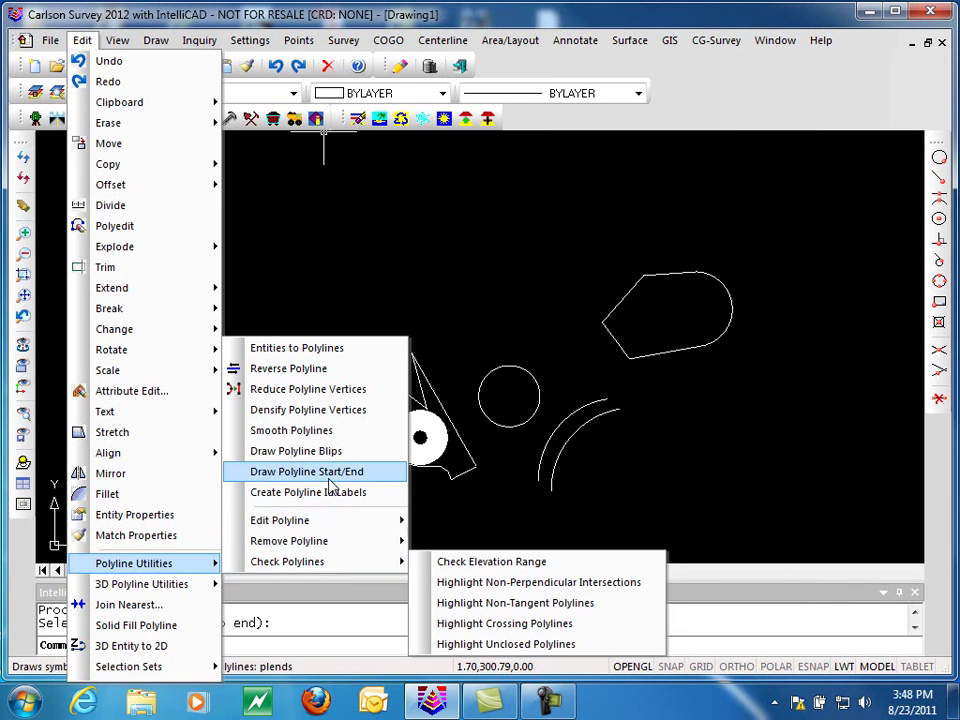
left_click(276, 484)
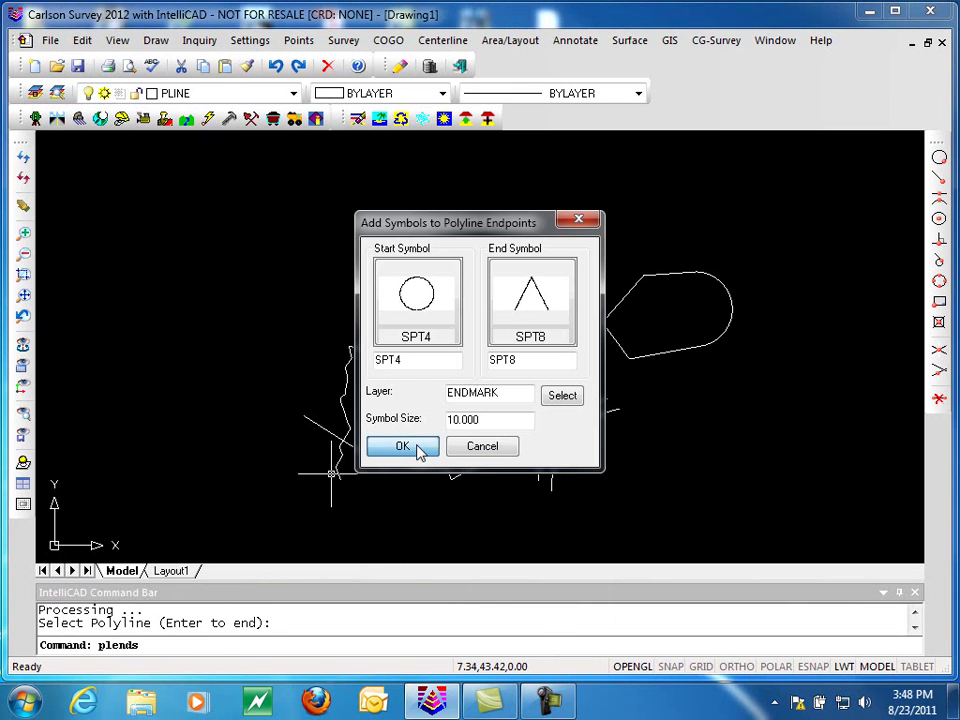
left_click(416, 447)
left_click(662, 352)
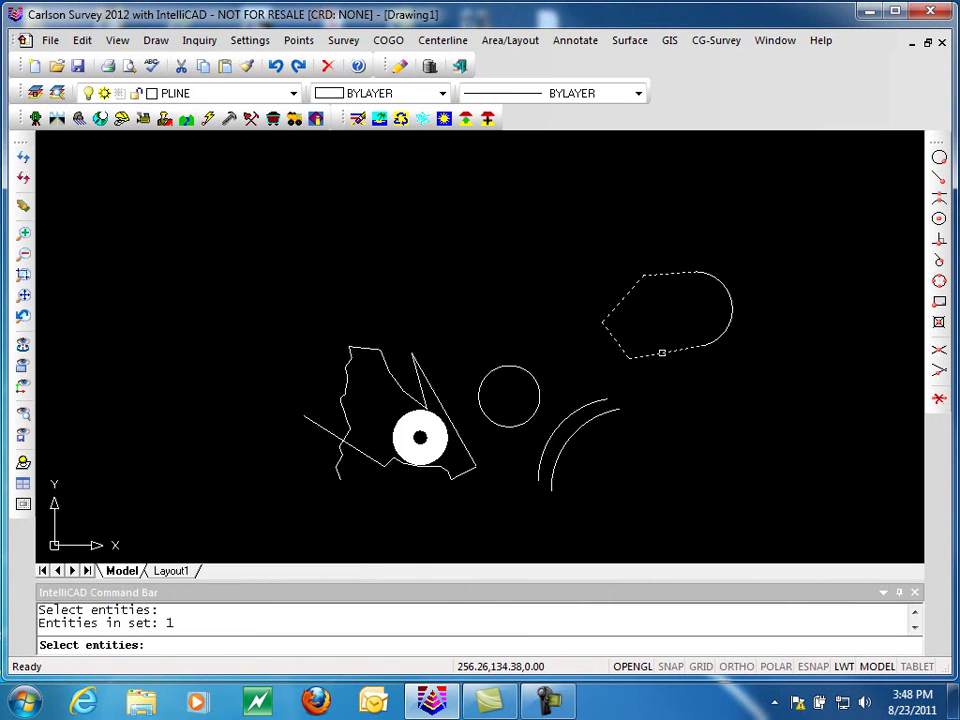
key("Return")
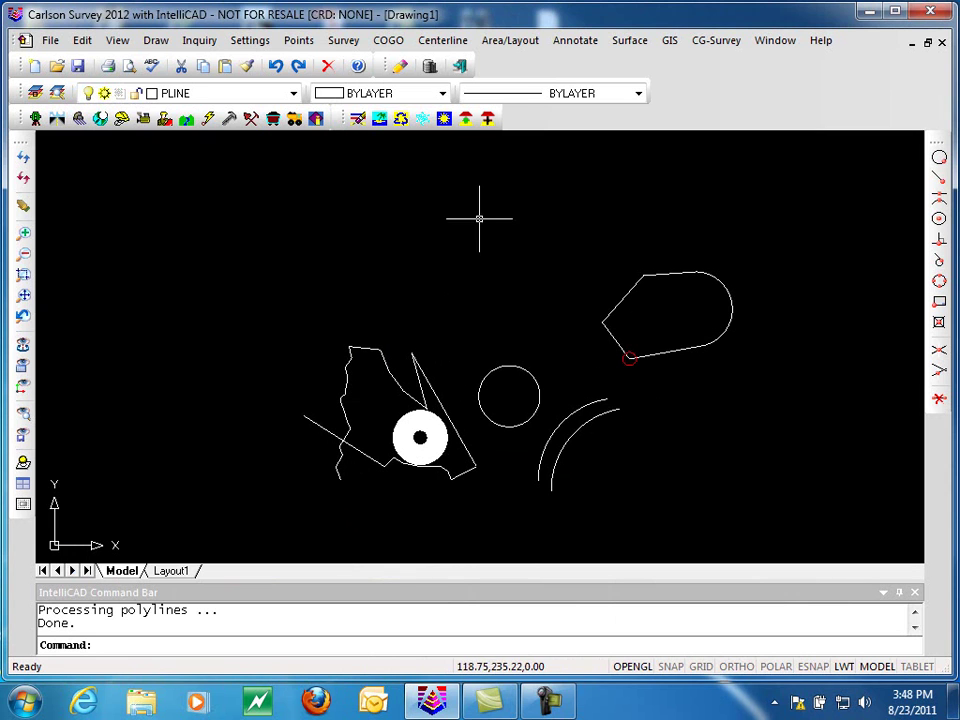
Browse the View and Edit menus, then dismiss them without choosing a command
left_click(114, 40)
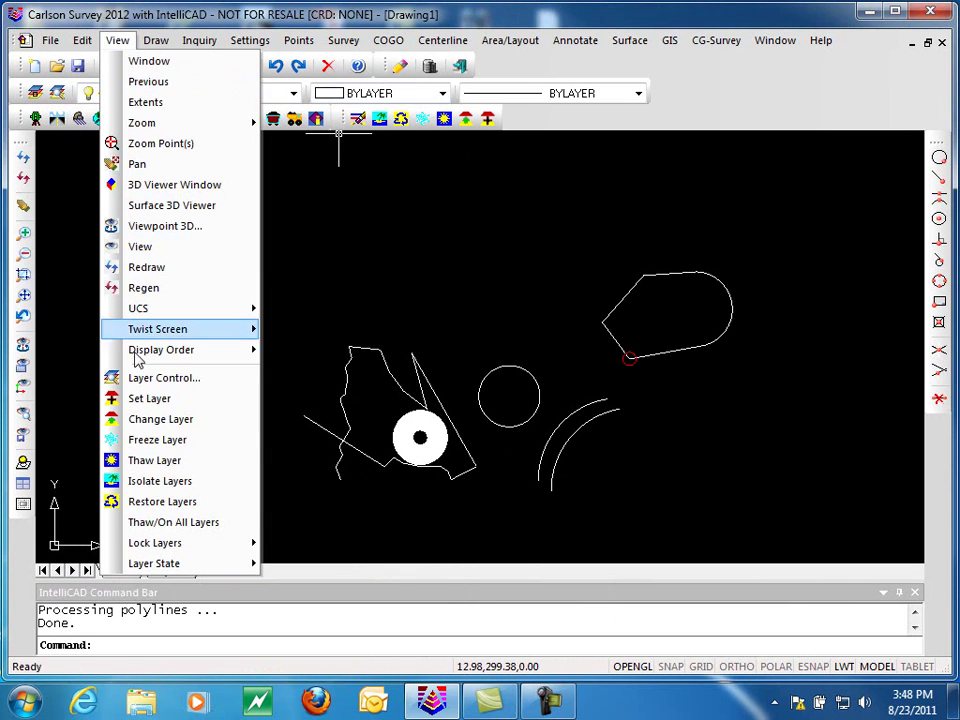
left_click(82, 40)
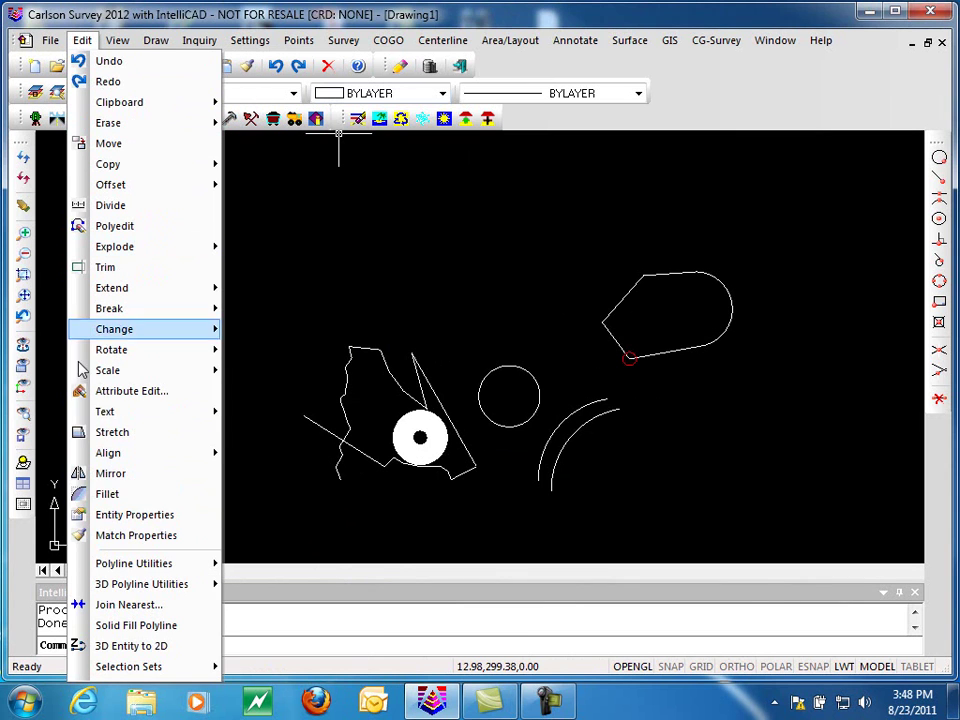
mouse_move(108, 564)
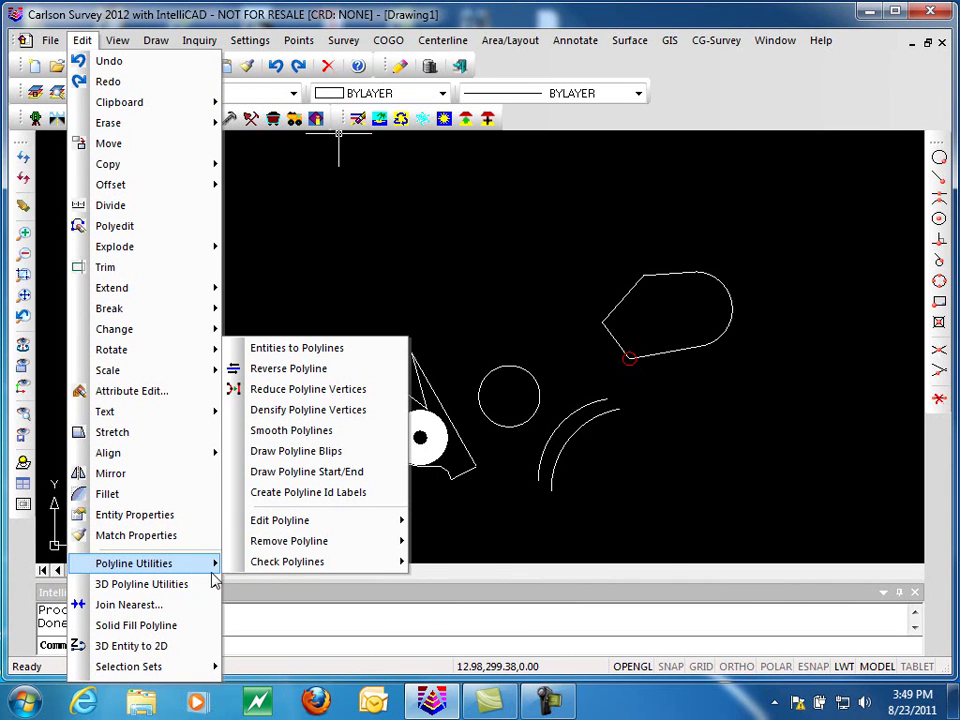
mouse_move(338, 530)
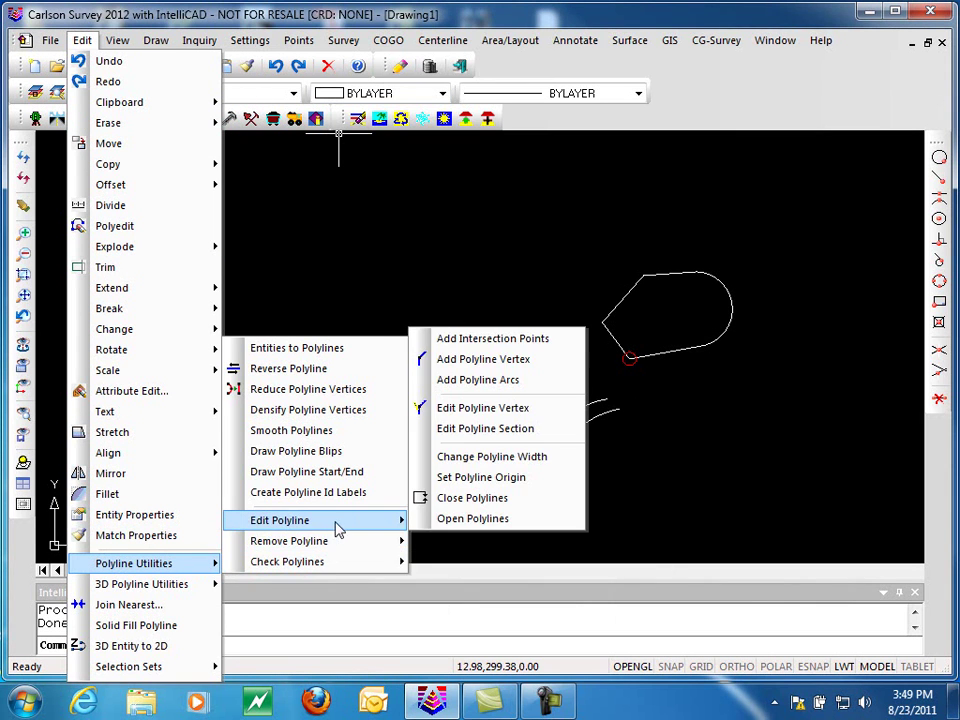
left_click(502, 519)
left_click(655, 482)
left_click(617, 480)
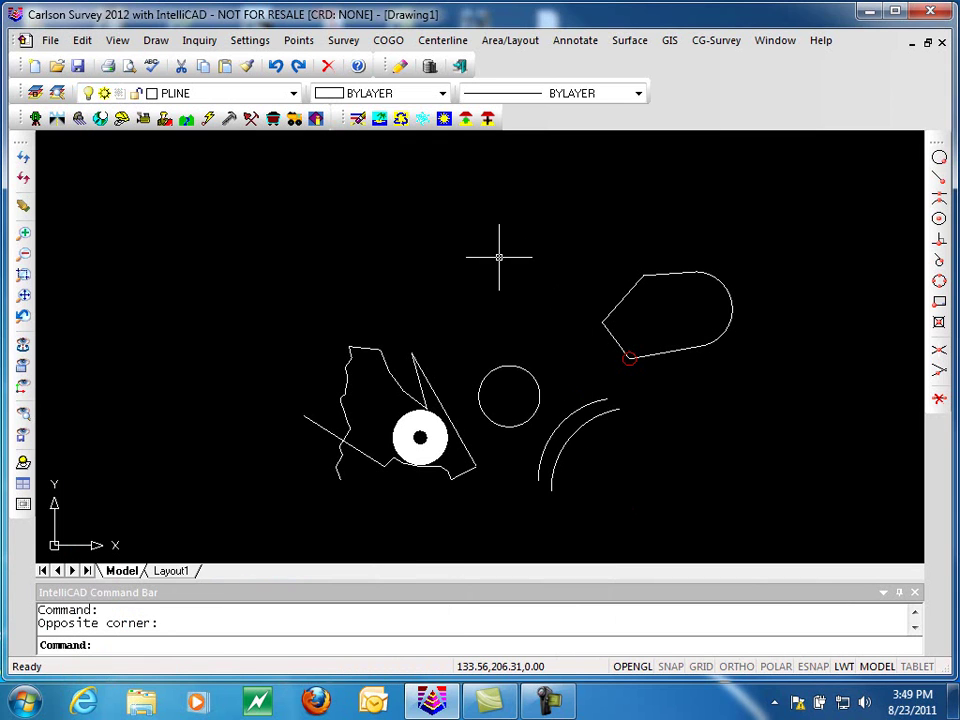
Draw an open five-vertex polyline above the circle with PL
type("pl")
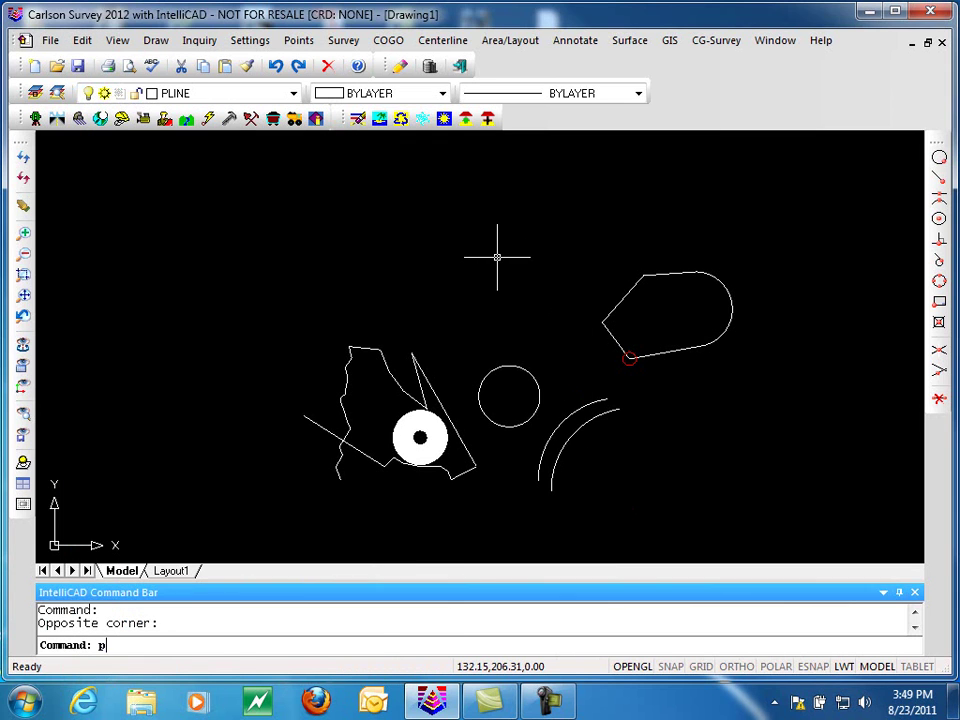
key("Return")
left_click(444, 253)
left_click(411, 282)
left_click(458, 324)
left_click(525, 313)
left_click(514, 251)
key("Return")
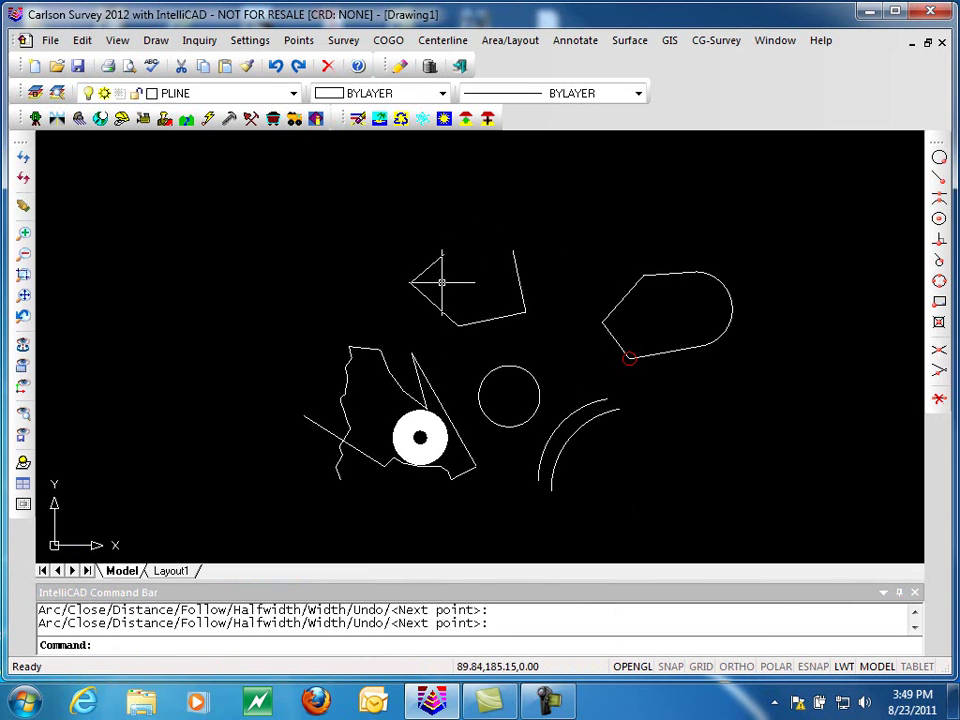
Close the new five-sided polyline into a pentagon with Close Polylines
left_click(88, 44)
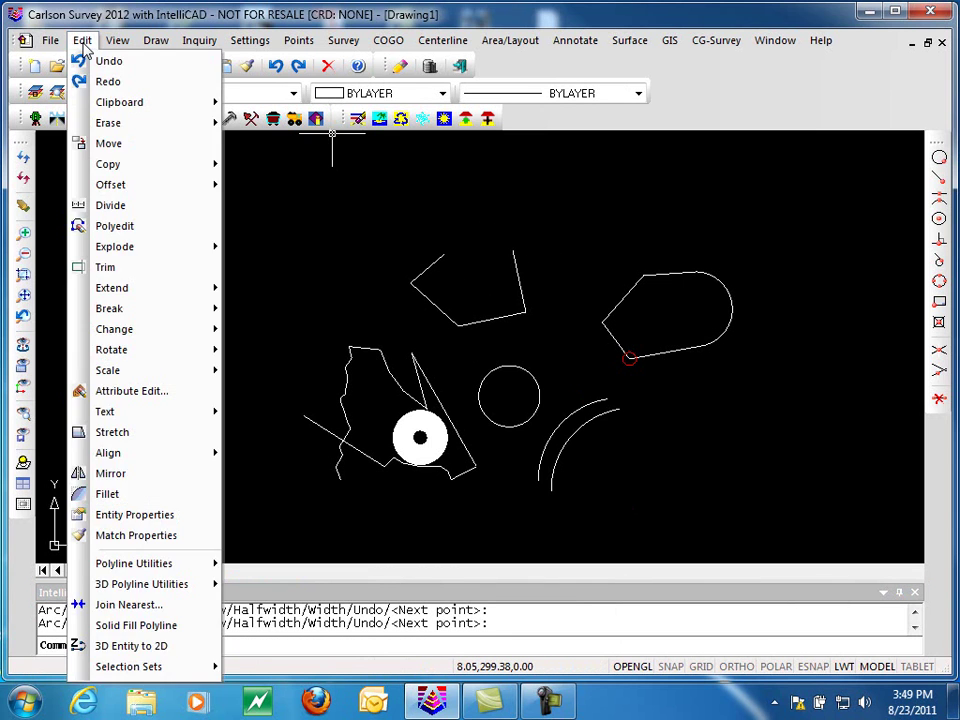
mouse_move(153, 575)
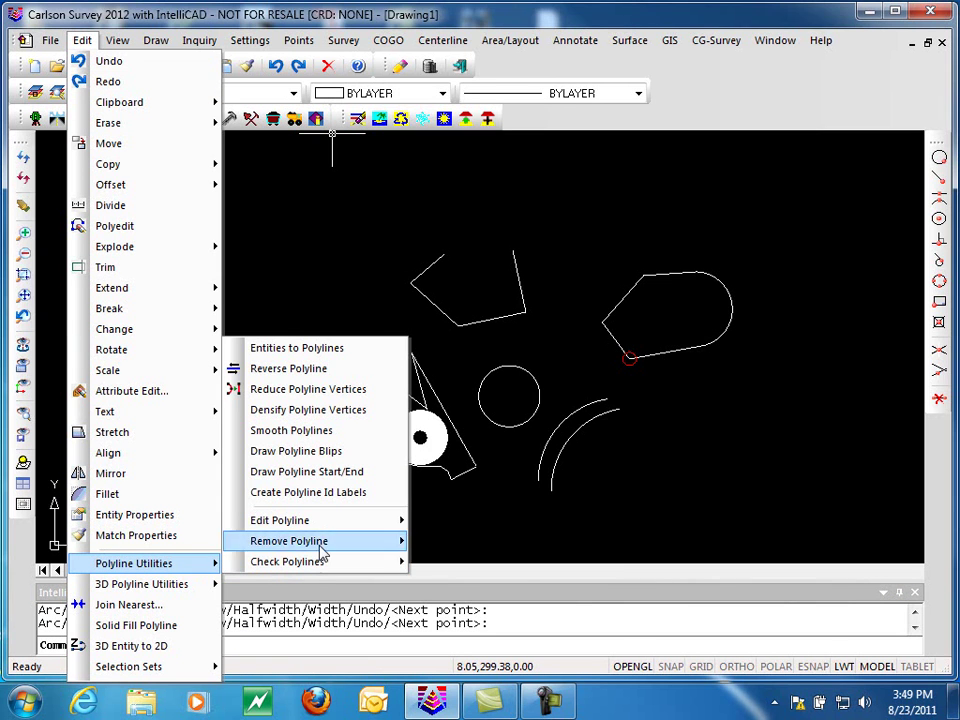
left_click(463, 500)
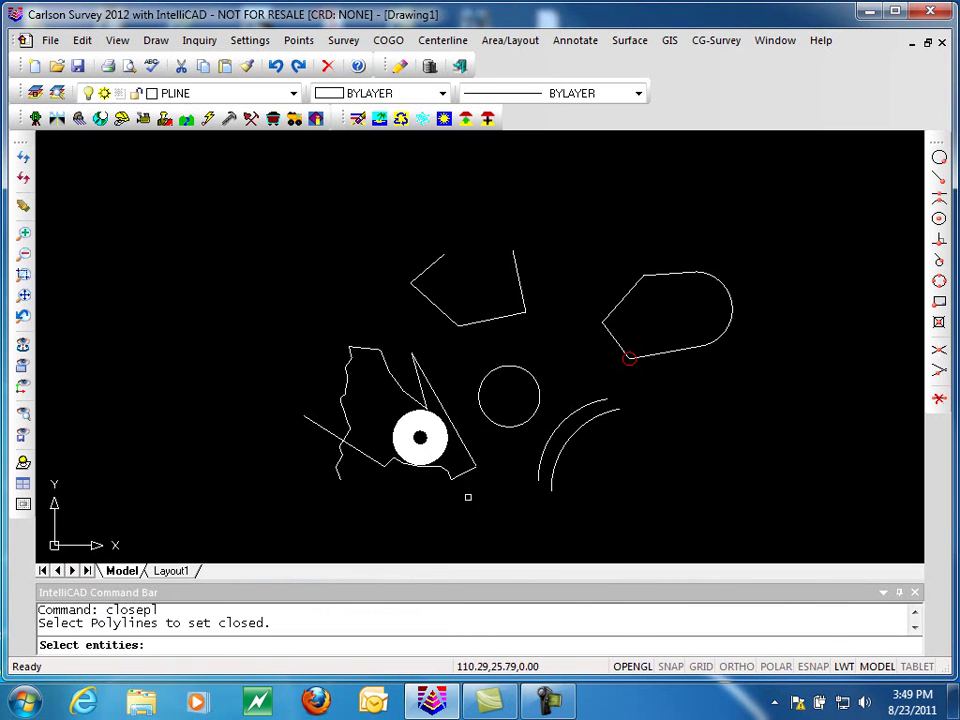
left_click(444, 313)
key("Return")
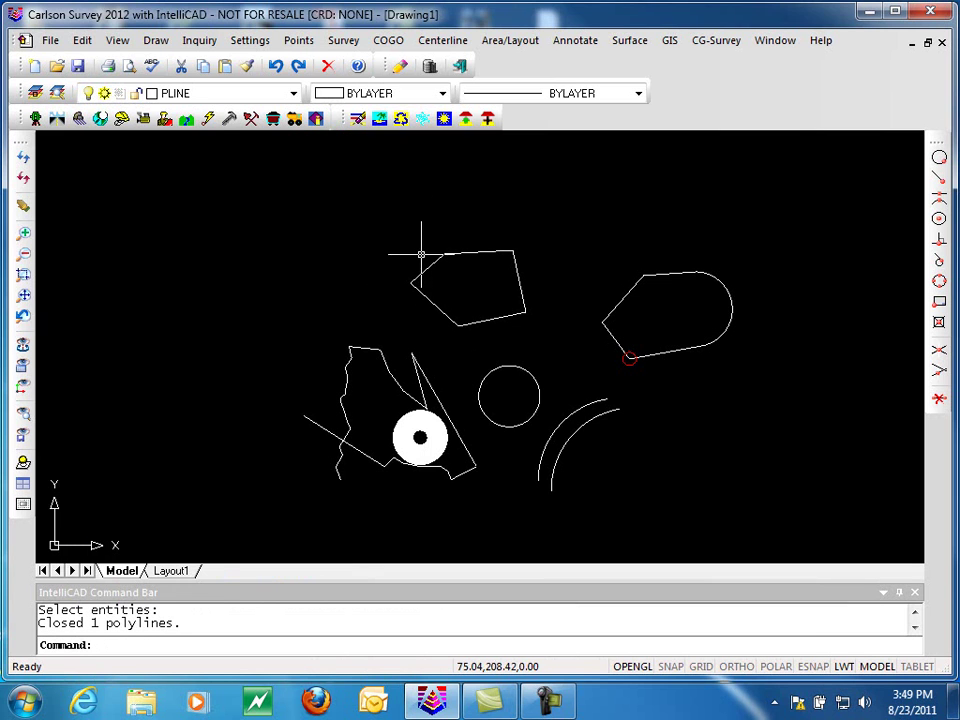
Open the pentagon and the rounded upper-right shape with Open Polylines, removing their closing segments
left_click(82, 40)
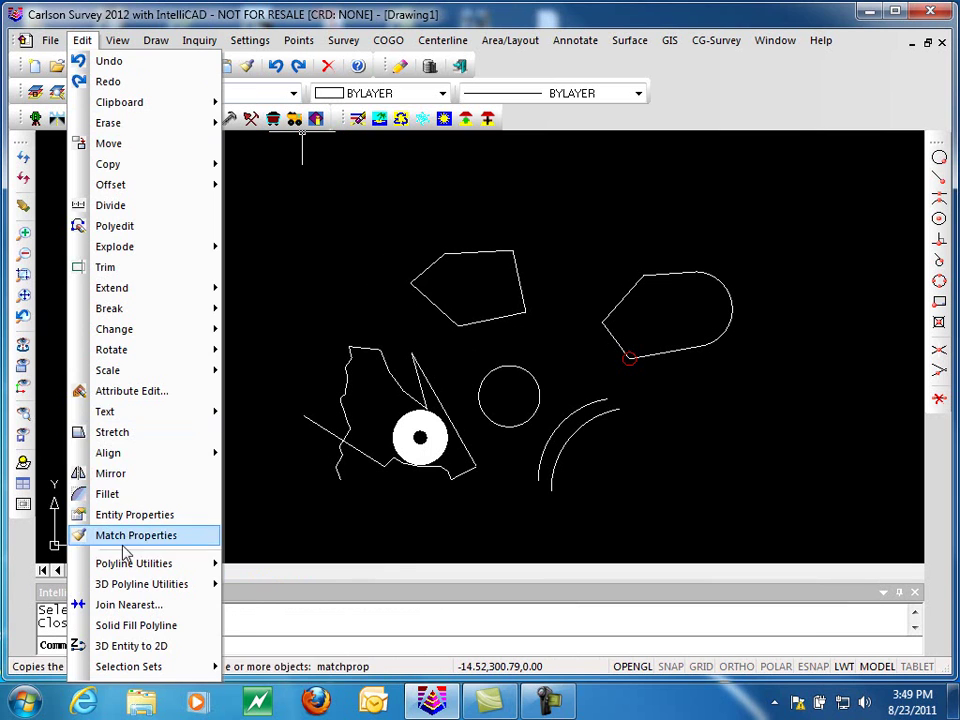
mouse_move(128, 566)
mouse_move(322, 522)
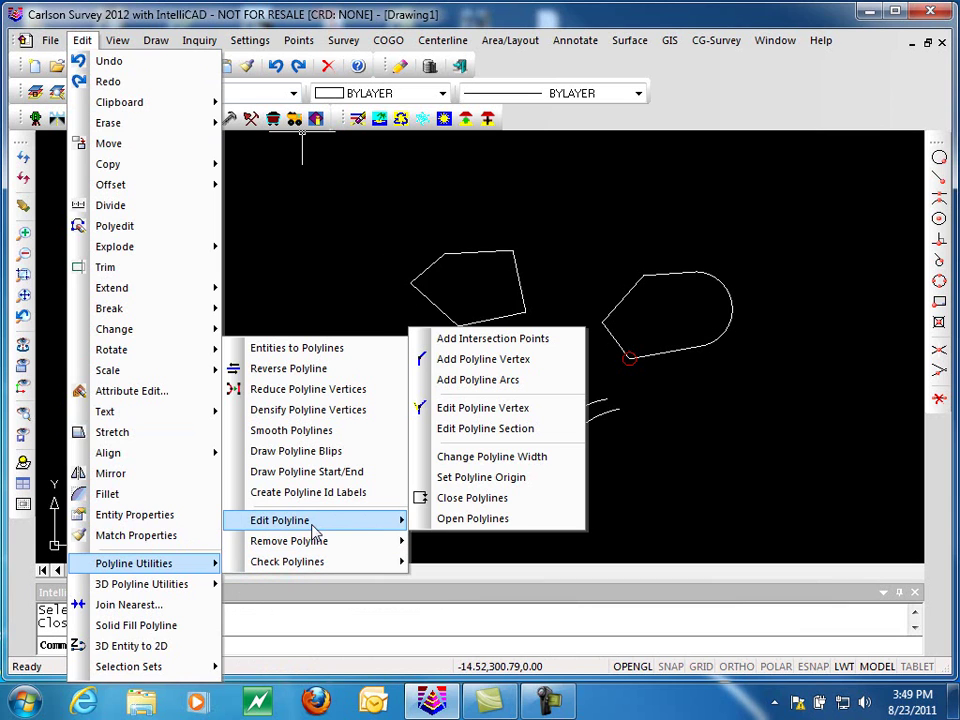
left_click(468, 518)
left_click(485, 297)
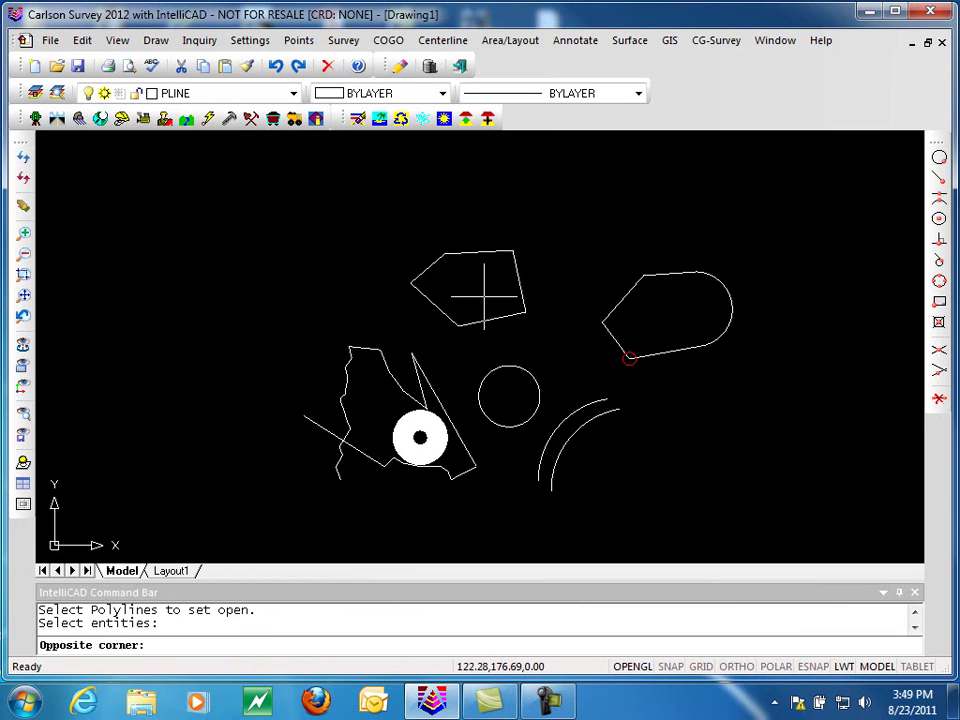
left_click(447, 347)
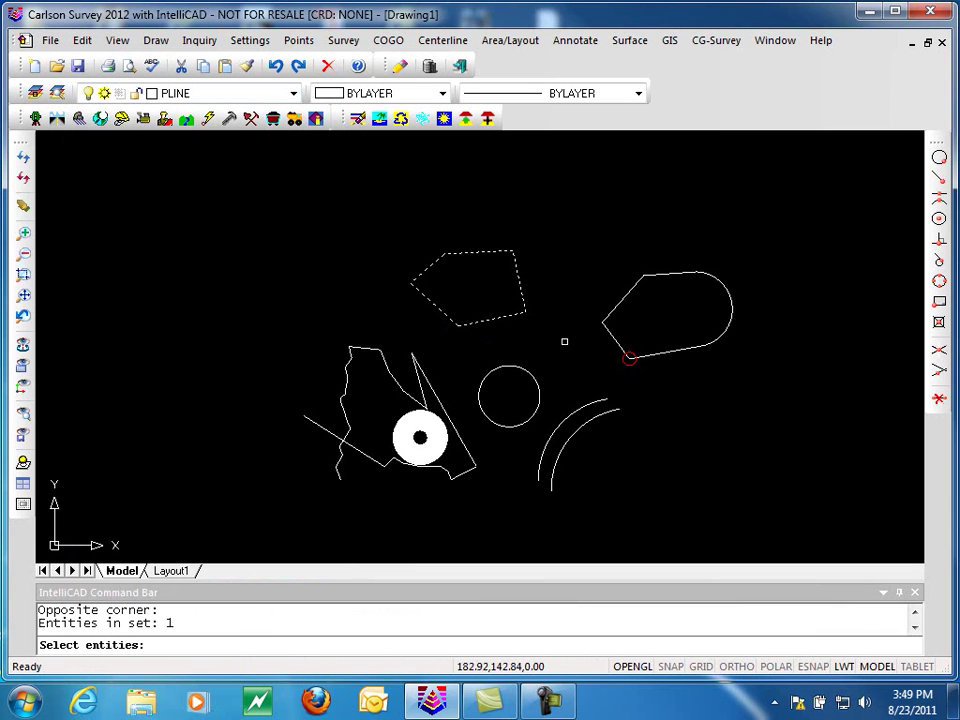
left_click(615, 339)
key("Return")
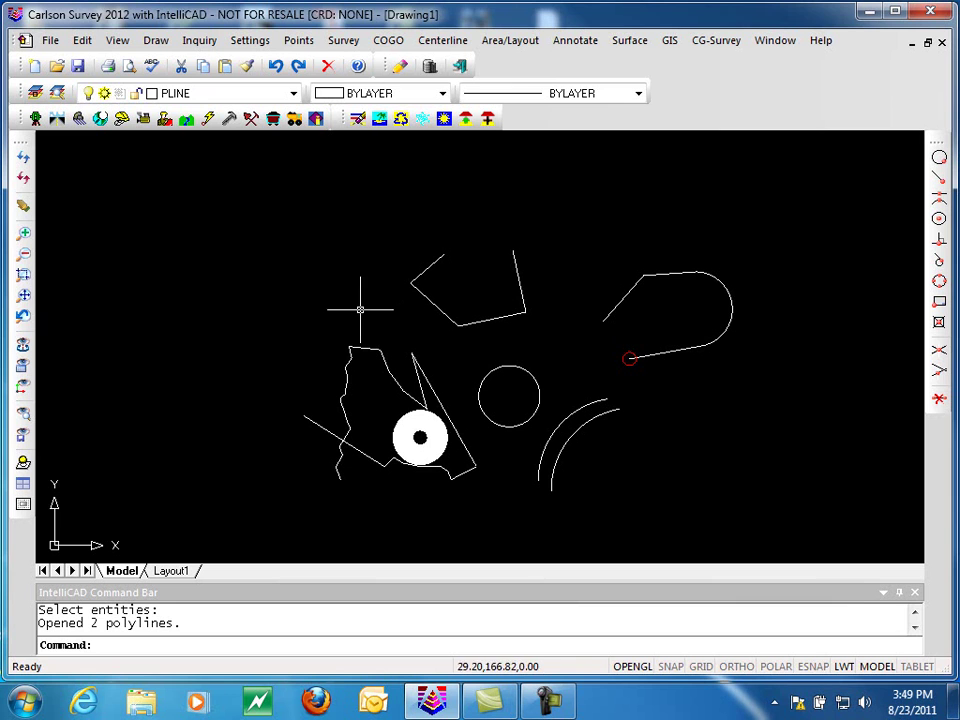
left_click(80, 41)
mouse_move(175, 565)
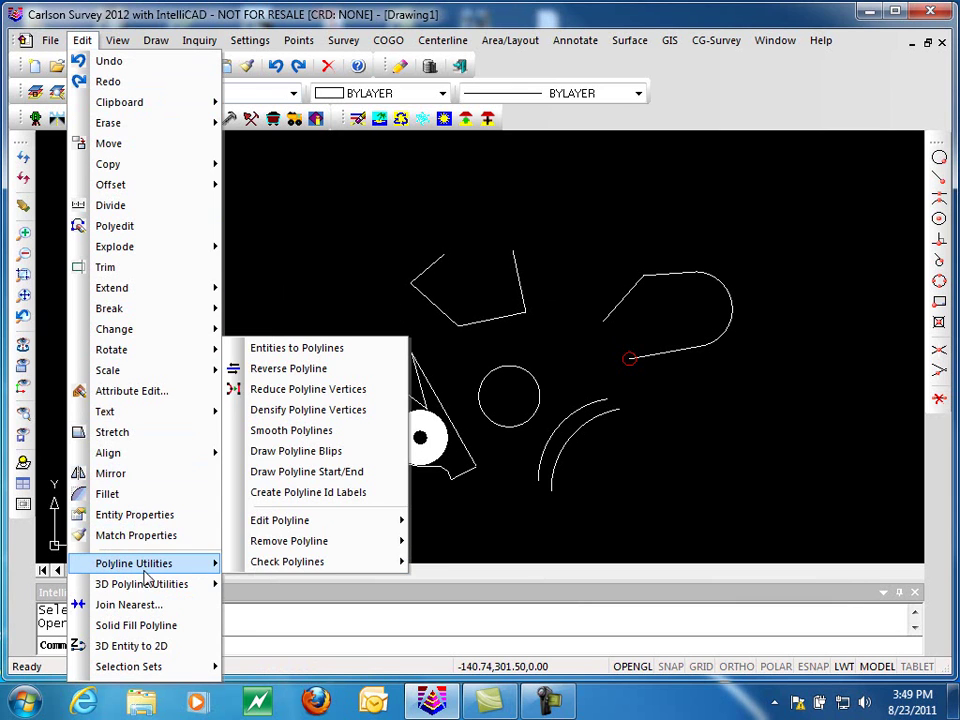
mouse_move(294, 524)
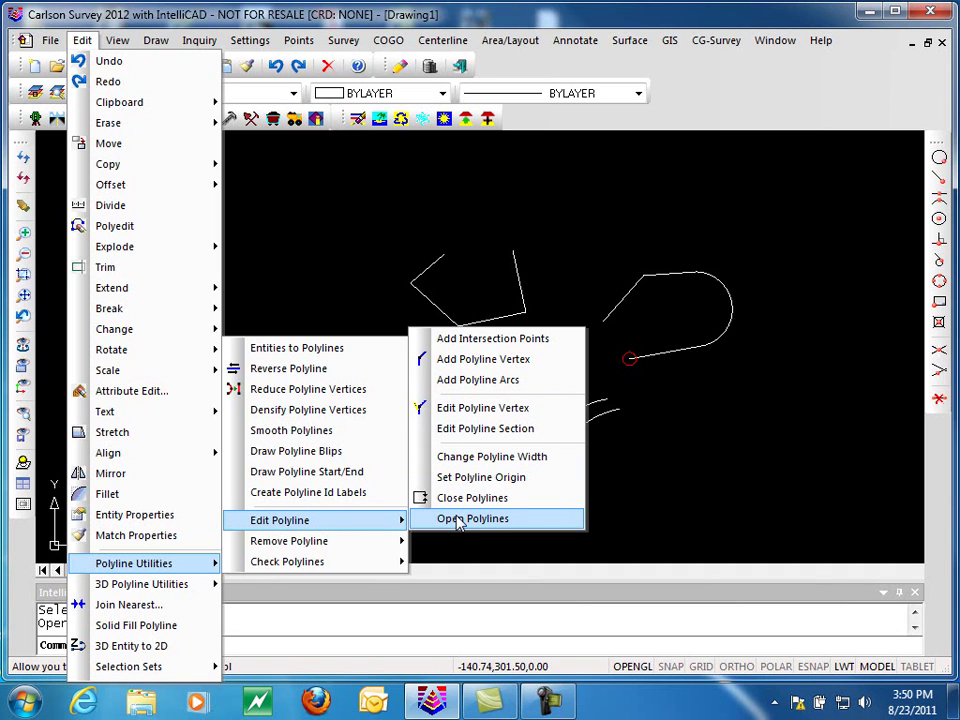
left_click(459, 519)
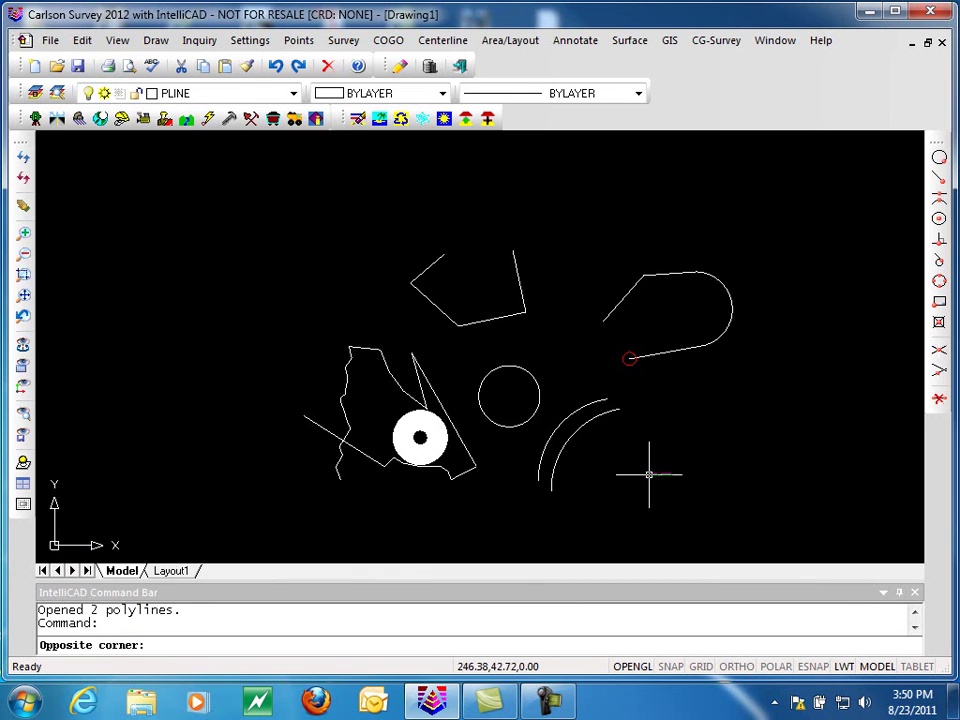
left_click(621, 480)
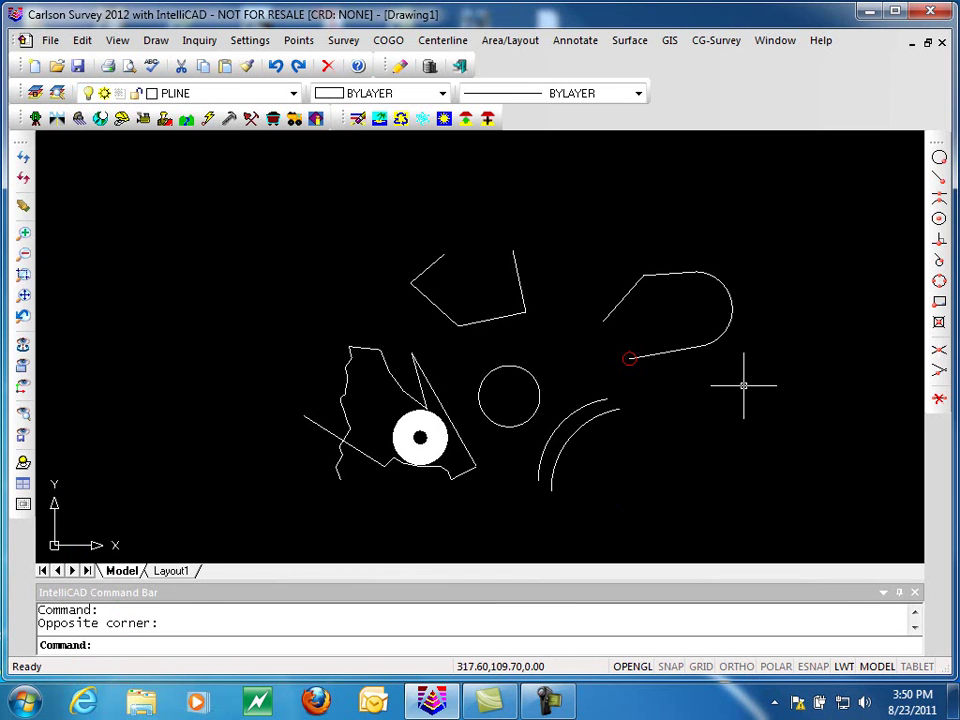